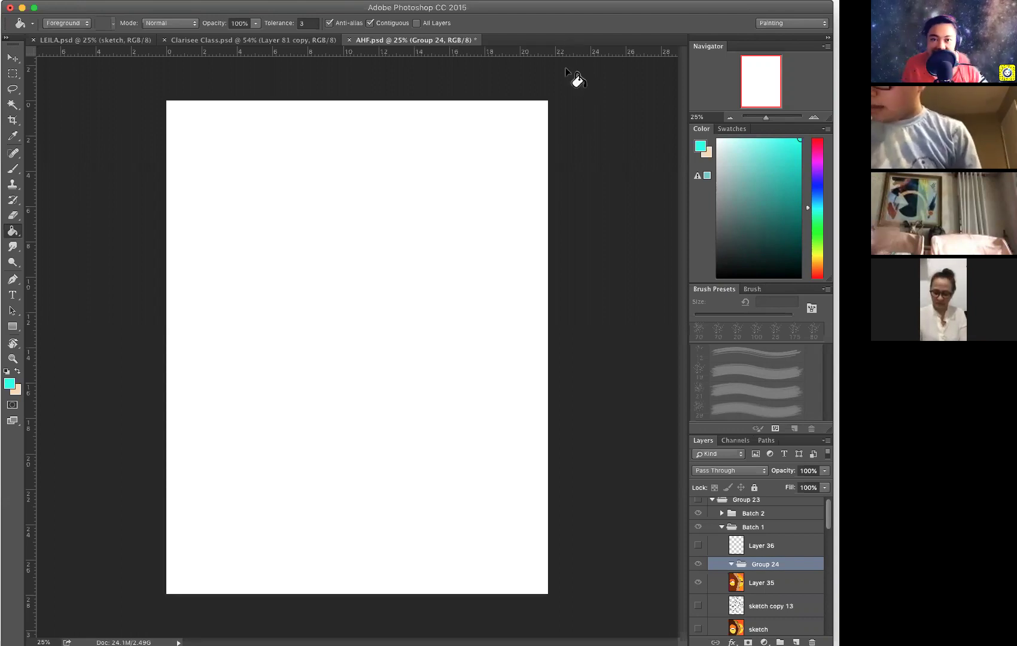
Rotate the canvas view to -90 degrees so the page lies in landscape orientation.
key("r")
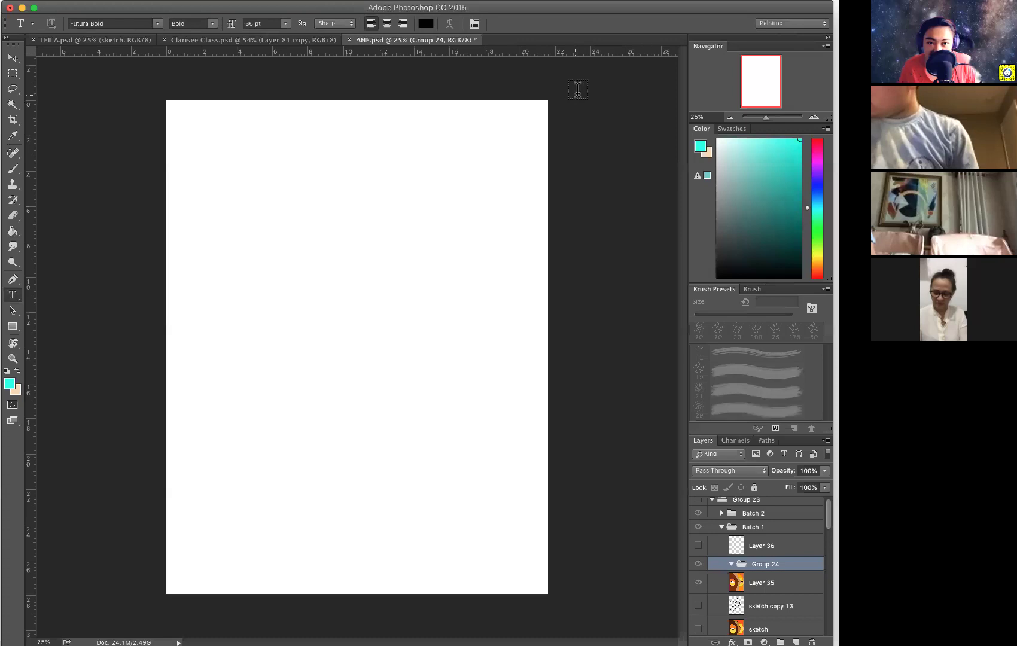
left_click_drag(584, 93, 248, 268)
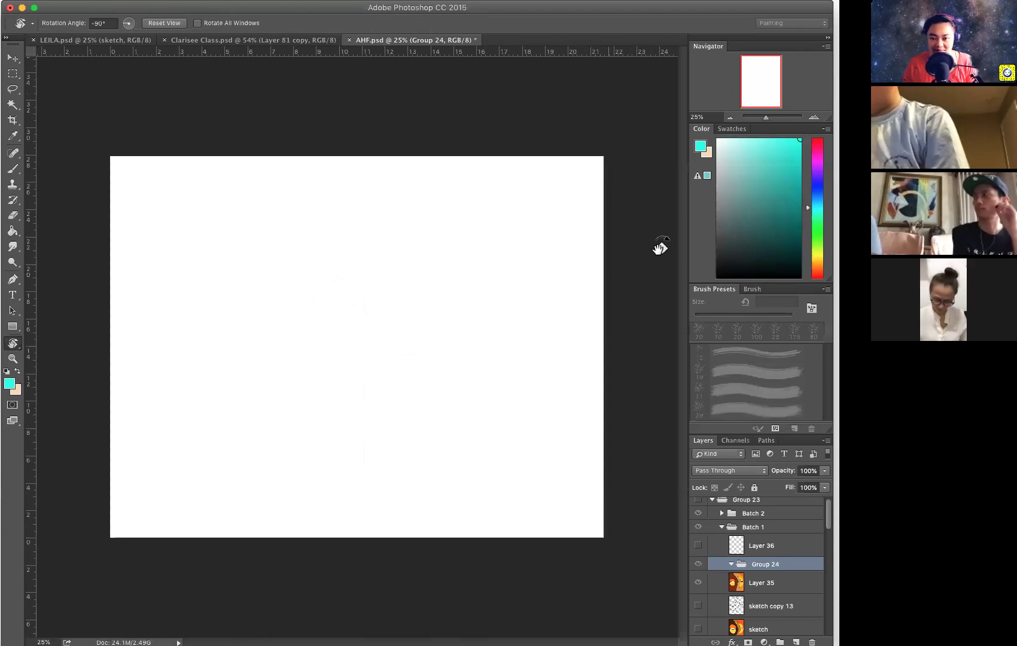
Collapse the Batch 1 group, expand Batch 2 and select its sketch layer.
left_click(777, 551)
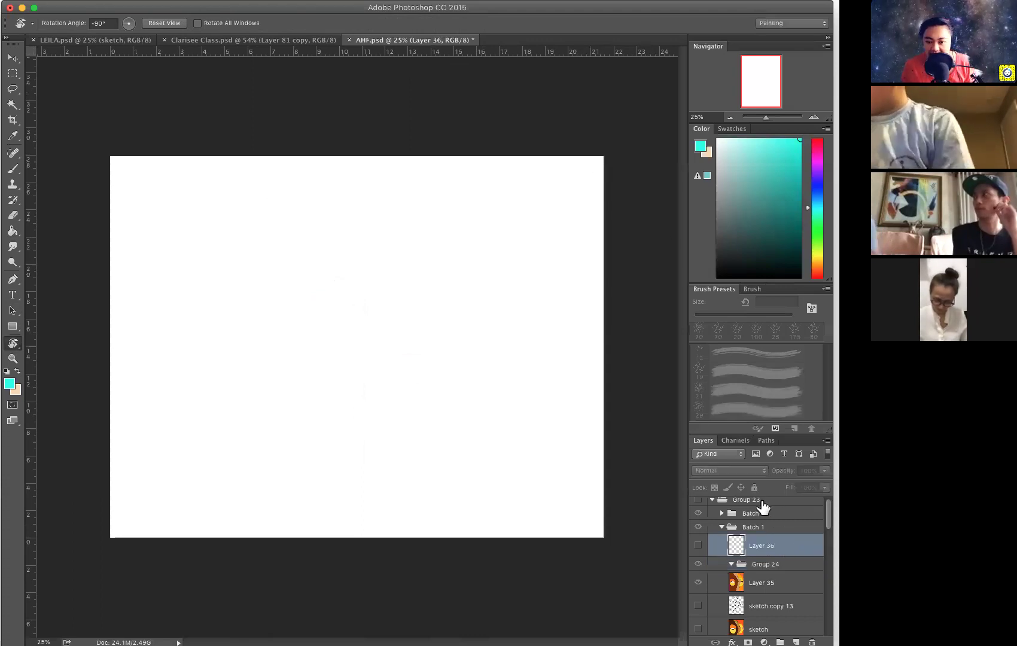
scroll(724, 545, "up", 1)
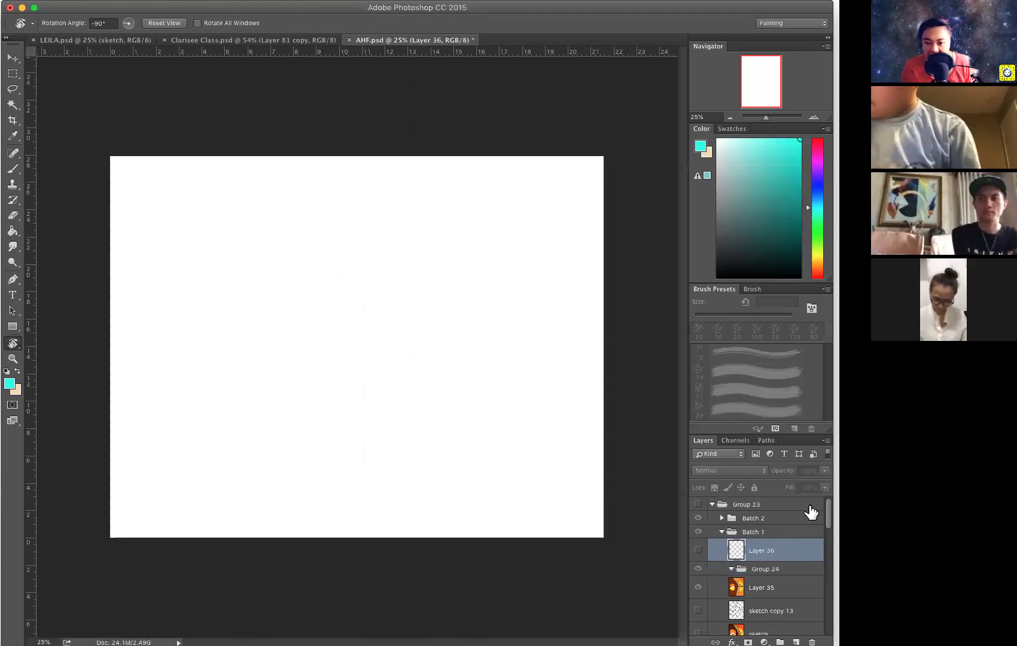
left_click(721, 532)
left_click(717, 505)
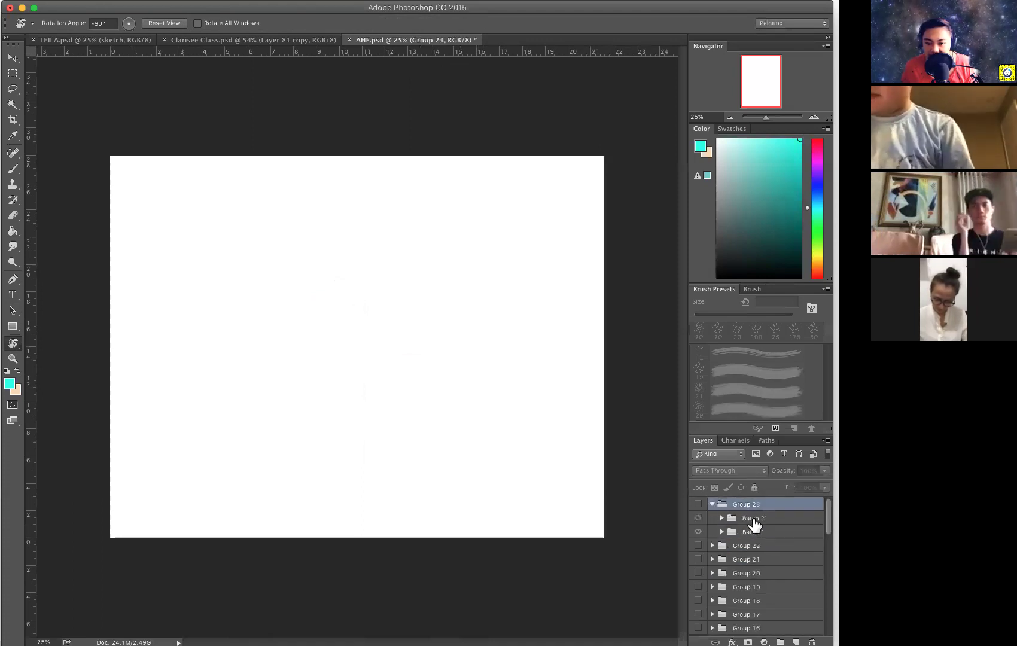
left_click(750, 518)
left_click(721, 518)
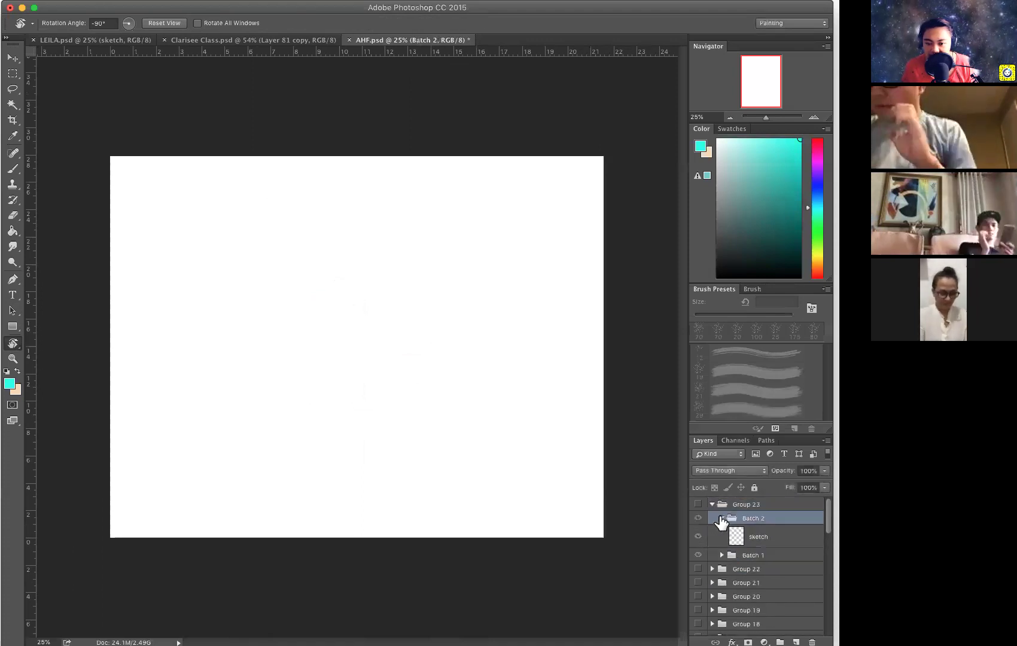
left_click(754, 537)
Set up the Brush tool with black as the painting colour and 100% opacity.
key("b")
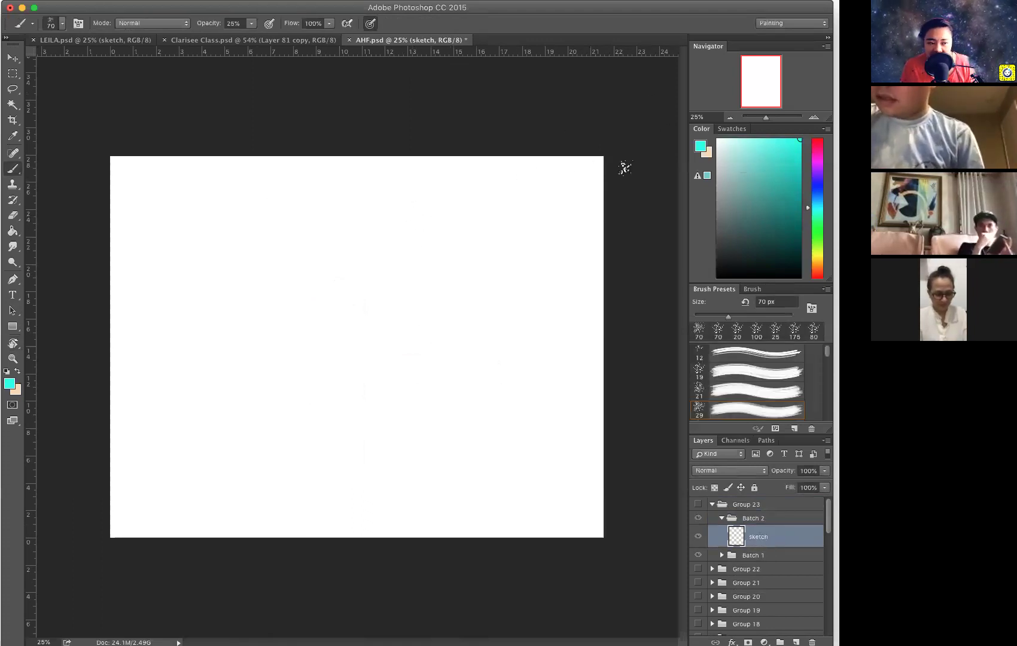
left_click_drag(778, 239, 802, 272)
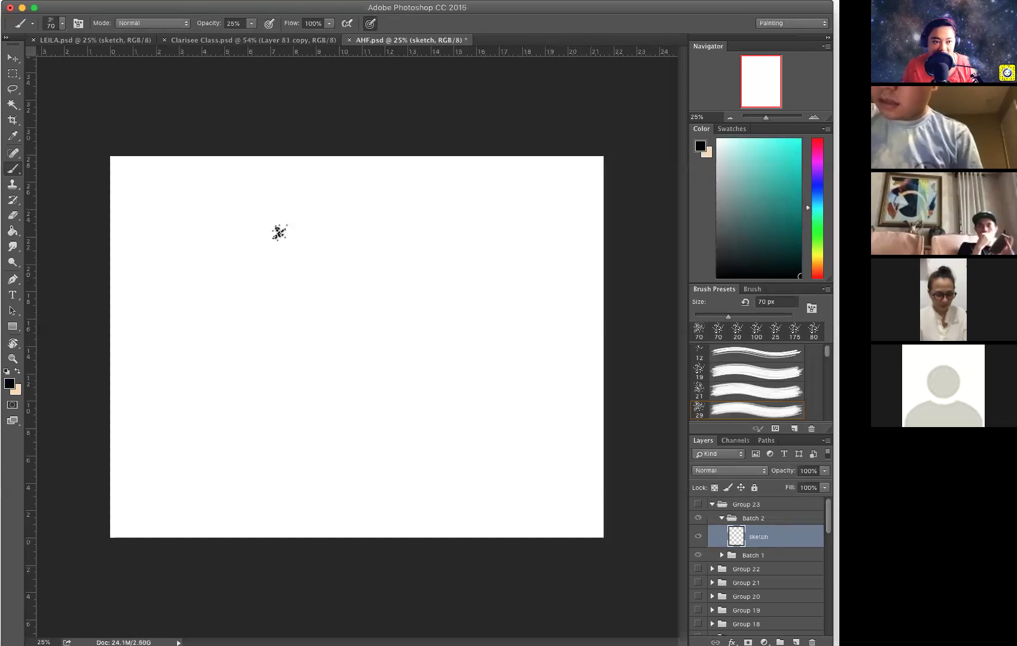
left_click_drag(252, 23, 299, 36)
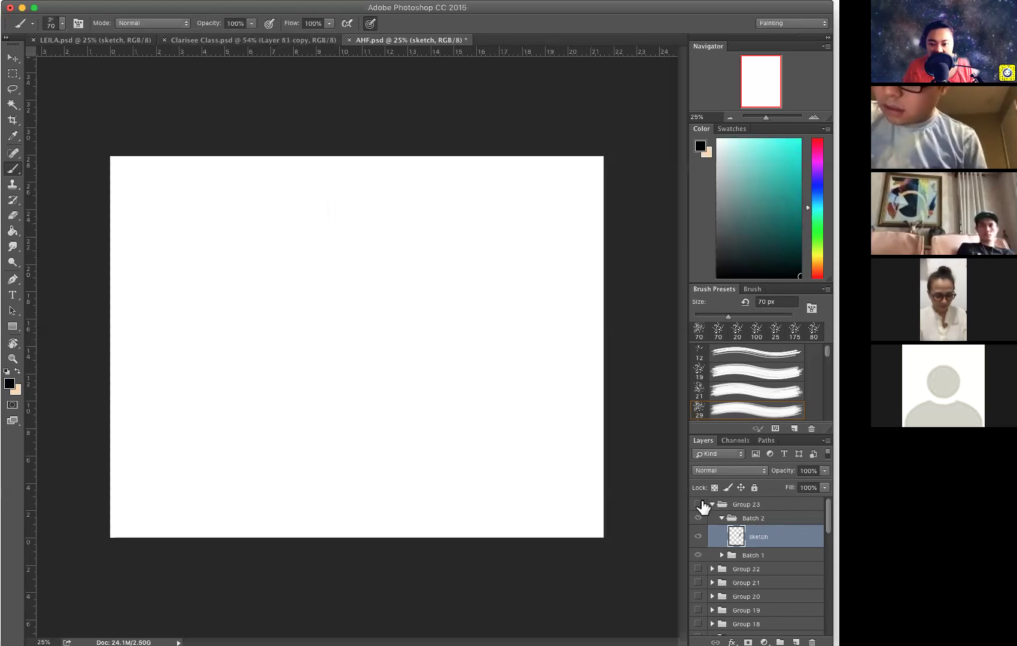
Collapse the hidden Group 23 and create a new group containing an empty layer above it.
left_click(698, 505)
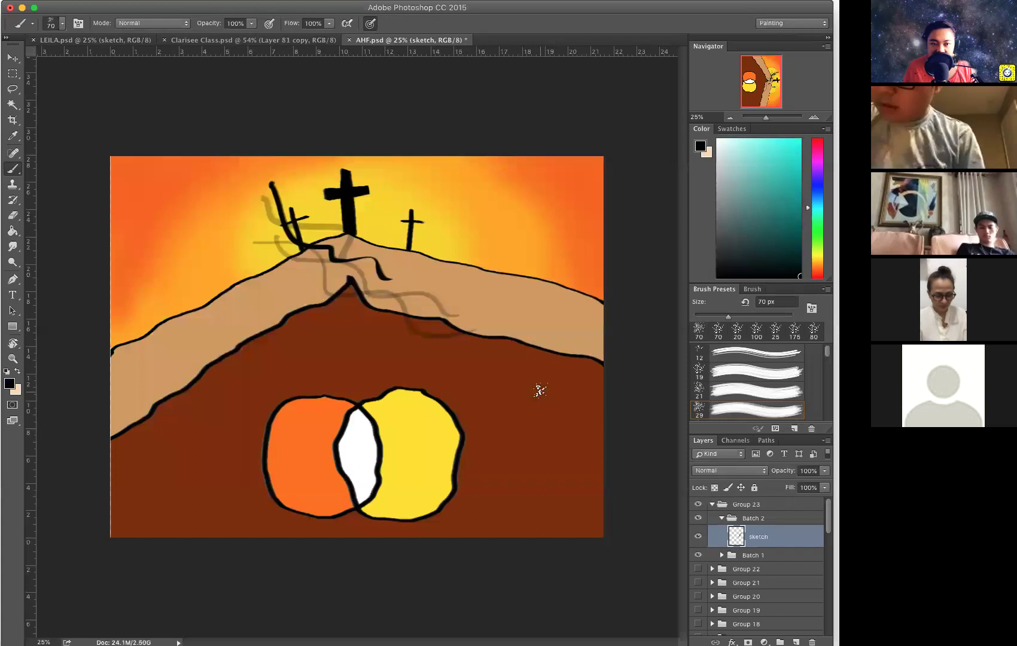
left_click(697, 504)
key("super+g")
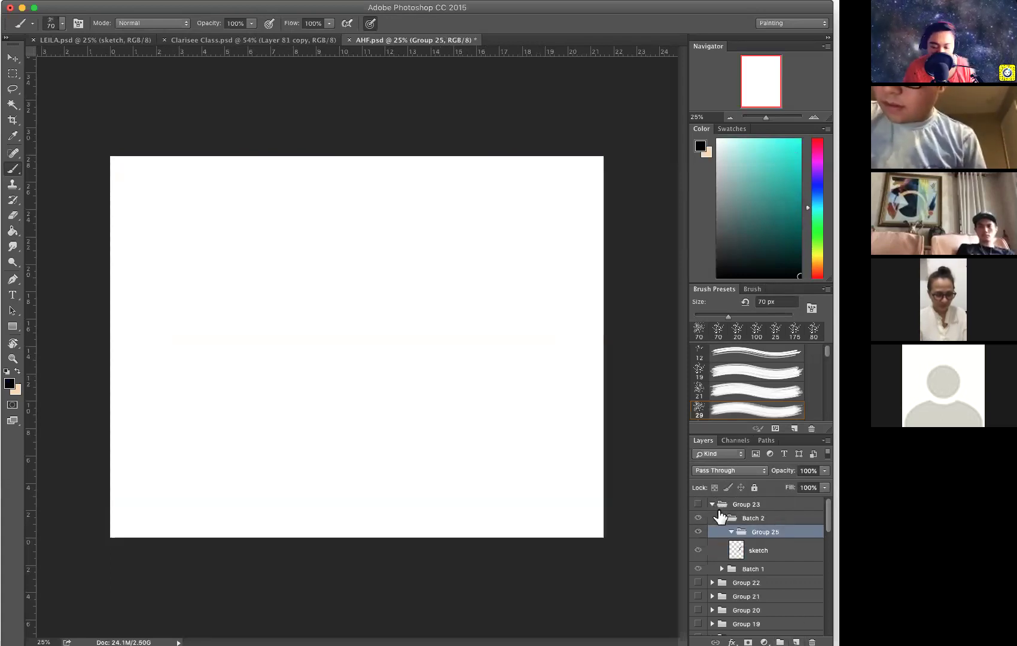
key("super+z")
left_click(711, 505)
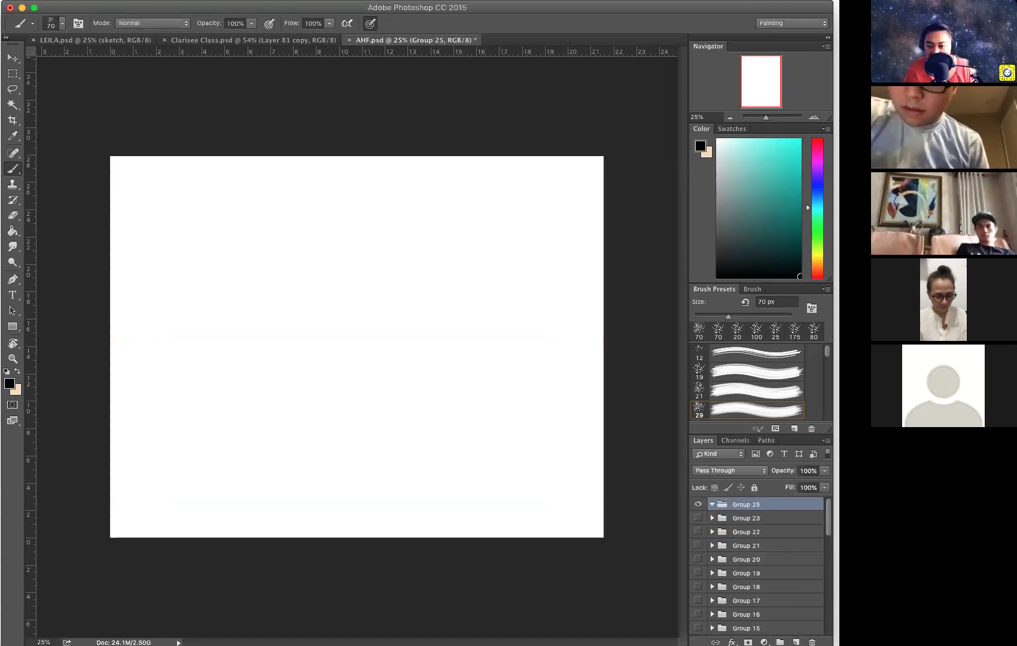
key("super+shift+z")
Draw a large round planet with a tilted ring in the upper-left area of the canvas.
mouse_move(278, 246)
left_mouse_down()
mouse_move(377, 291)
mouse_move(479, 419)
left_mouse_up()
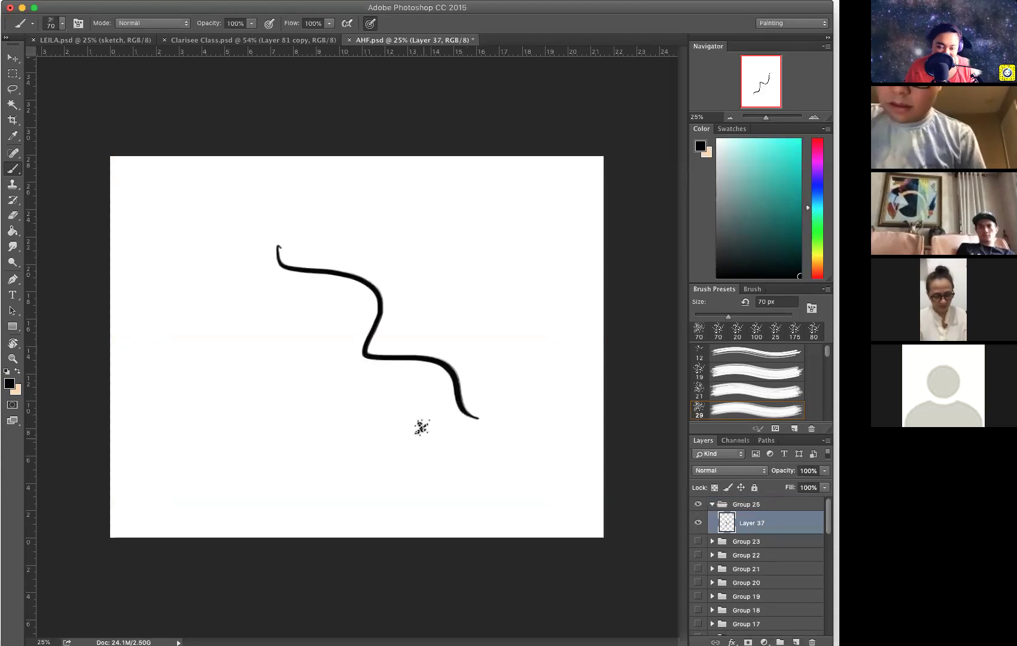
key("super+z")
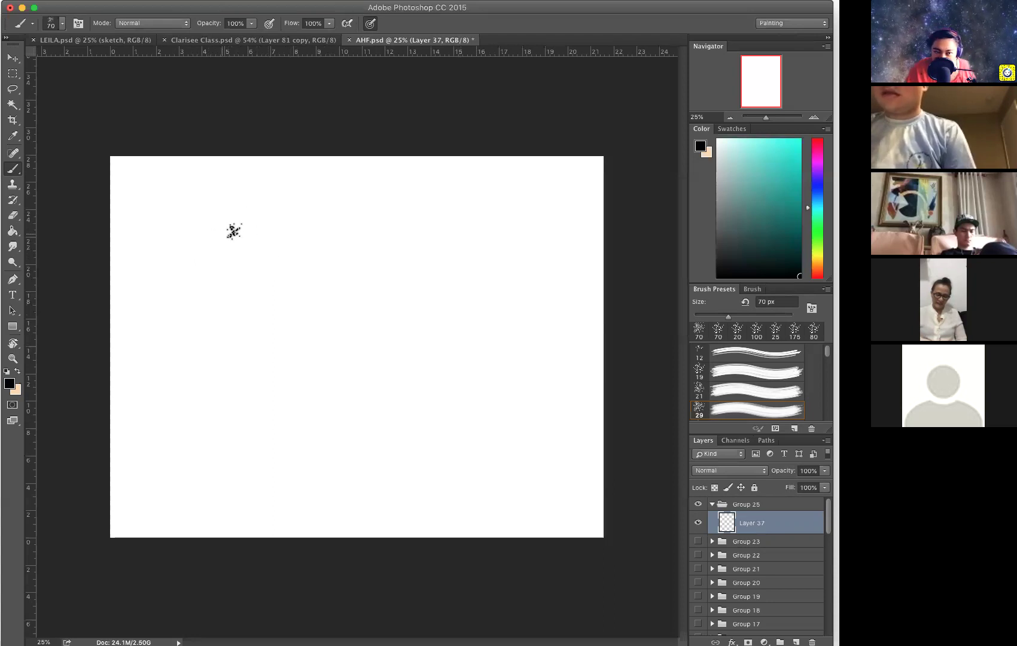
mouse_move(235, 207)
left_mouse_down()
mouse_move(197, 303)
mouse_move(286, 352)
mouse_move(332, 299)
mouse_move(317, 236)
mouse_move(232, 202)
mouse_move(224, 322)
mouse_move(299, 230)
mouse_move(256, 195)
mouse_move(226, 198)
left_mouse_up()
key("super+z")
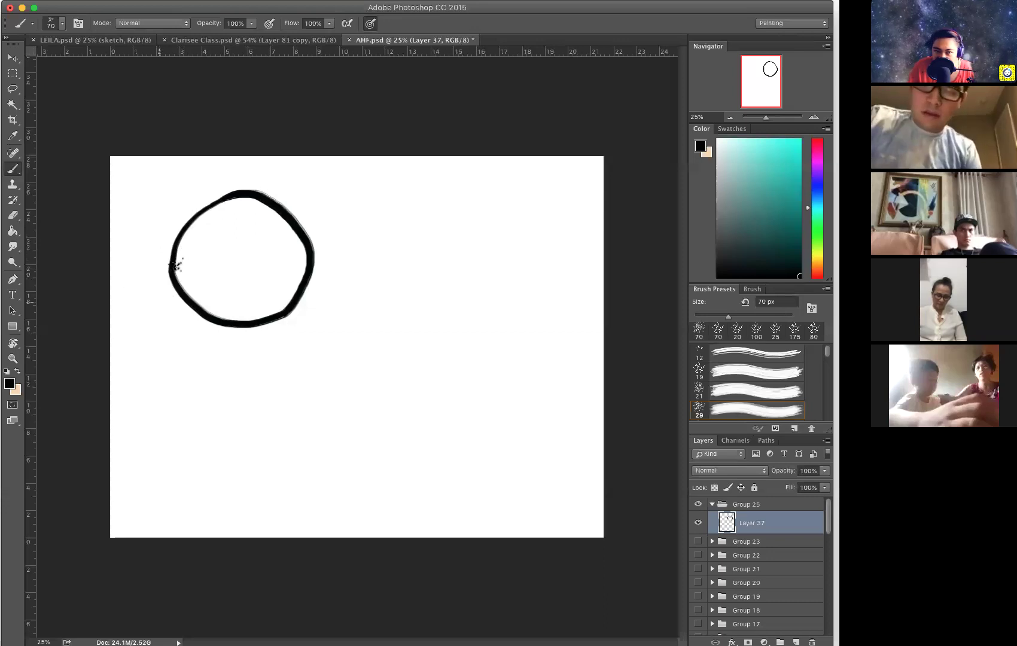
mouse_move(171, 277)
left_mouse_down()
mouse_move(140, 317)
mouse_move(187, 314)
mouse_move(240, 292)
mouse_move(349, 218)
mouse_move(336, 202)
mouse_move(312, 202)
mouse_move(248, 234)
mouse_move(278, 219)
left_mouse_up()
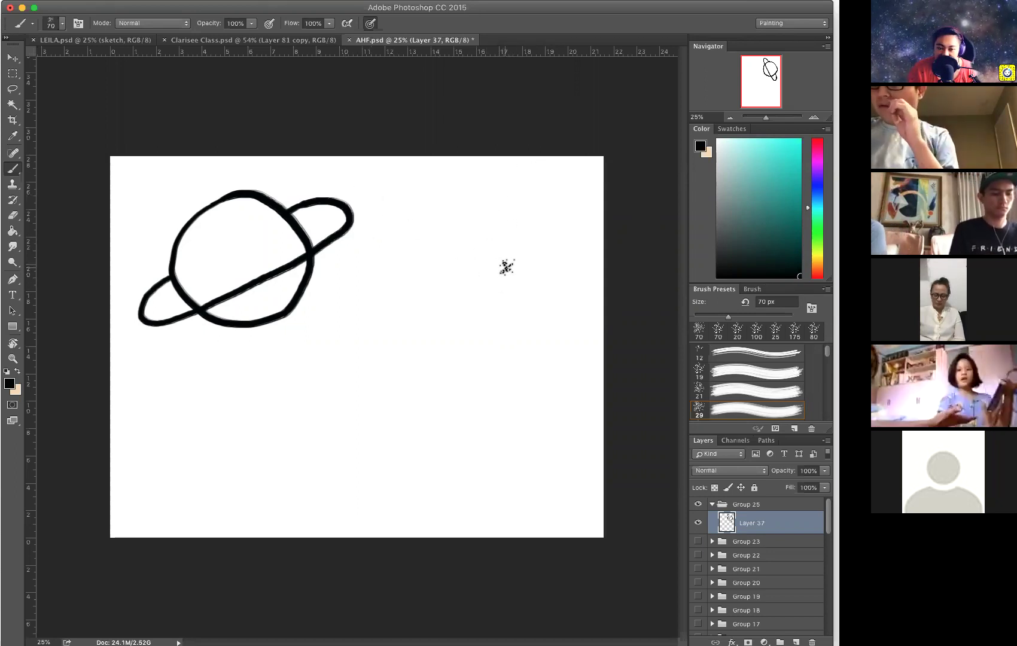
Draw a crescent moon with three small outlined stars around it in the upper-right area of the canvas.
mouse_move(508, 192)
left_mouse_down()
mouse_move(461, 213)
mouse_move(450, 243)
mouse_move(464, 275)
mouse_move(516, 285)
mouse_move(537, 269)
mouse_move(538, 246)
mouse_move(511, 259)
mouse_move(488, 230)
mouse_move(501, 213)
mouse_move(533, 220)
mouse_move(532, 193)
left_mouse_up()
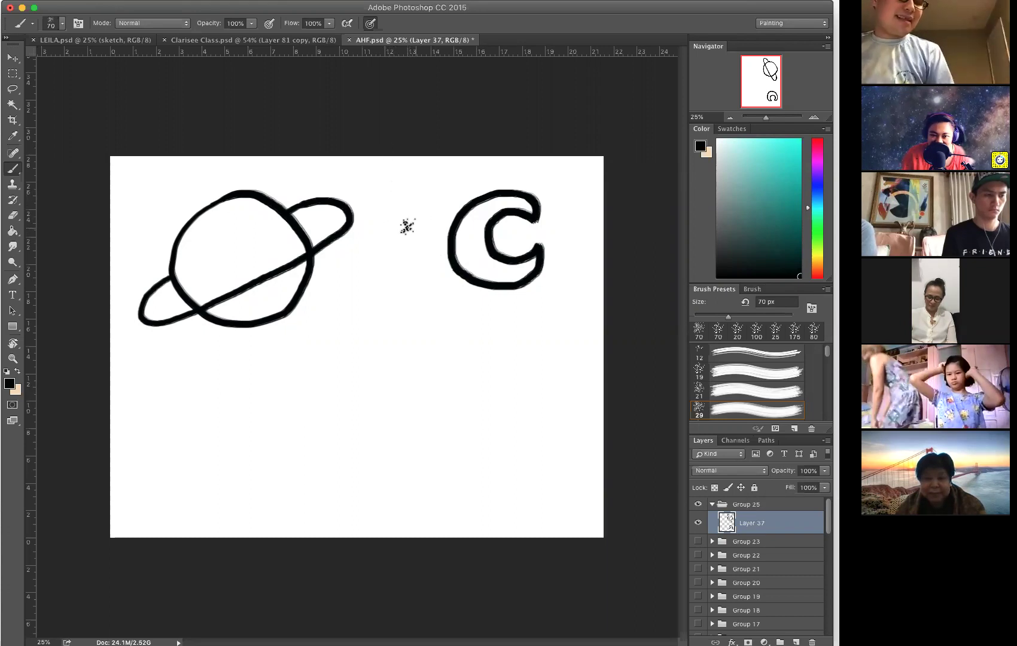
mouse_move(390, 247)
left_mouse_down()
mouse_move(411, 242)
mouse_move(373, 256)
mouse_move(385, 284)
mouse_move(400, 271)
mouse_move(414, 276)
mouse_move(422, 240)
left_mouse_up()
mouse_move(571, 208)
left_mouse_down()
mouse_move(562, 243)
mouse_move(588, 232)
left_mouse_up()
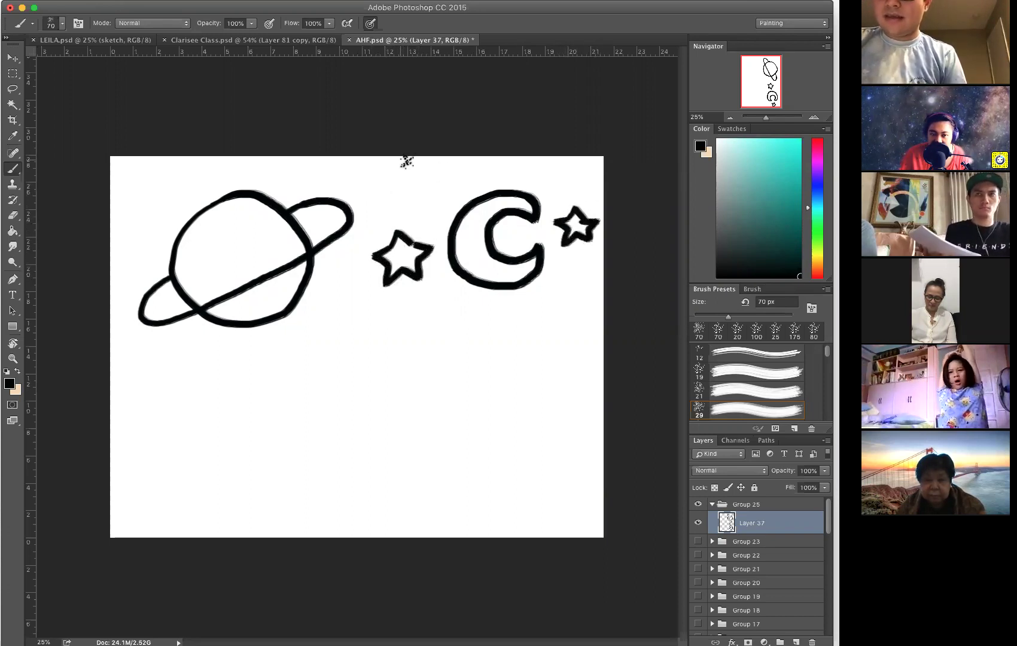
mouse_move(426, 176)
left_mouse_down()
mouse_move(411, 179)
mouse_move(417, 207)
mouse_move(440, 203)
mouse_move(451, 177)
left_mouse_up()
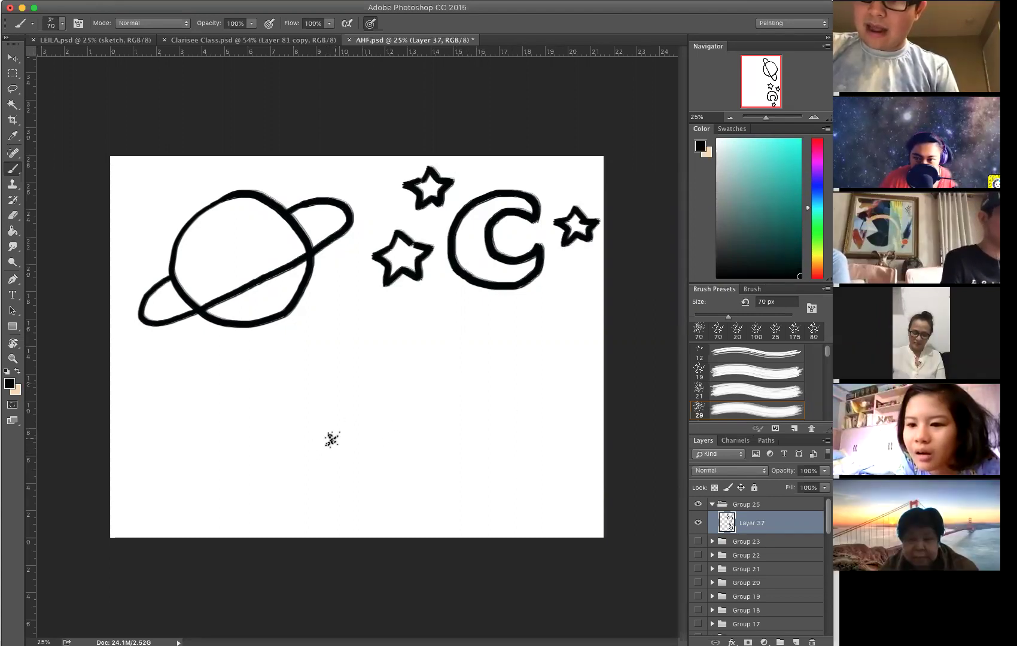
Draw a comet with a round core and a jagged tail in the lower middle of the canvas.
mouse_move(339, 429)
left_mouse_down()
mouse_move(317, 453)
mouse_move(328, 477)
mouse_move(346, 481)
mouse_move(376, 457)
mouse_move(341, 431)
left_mouse_up()
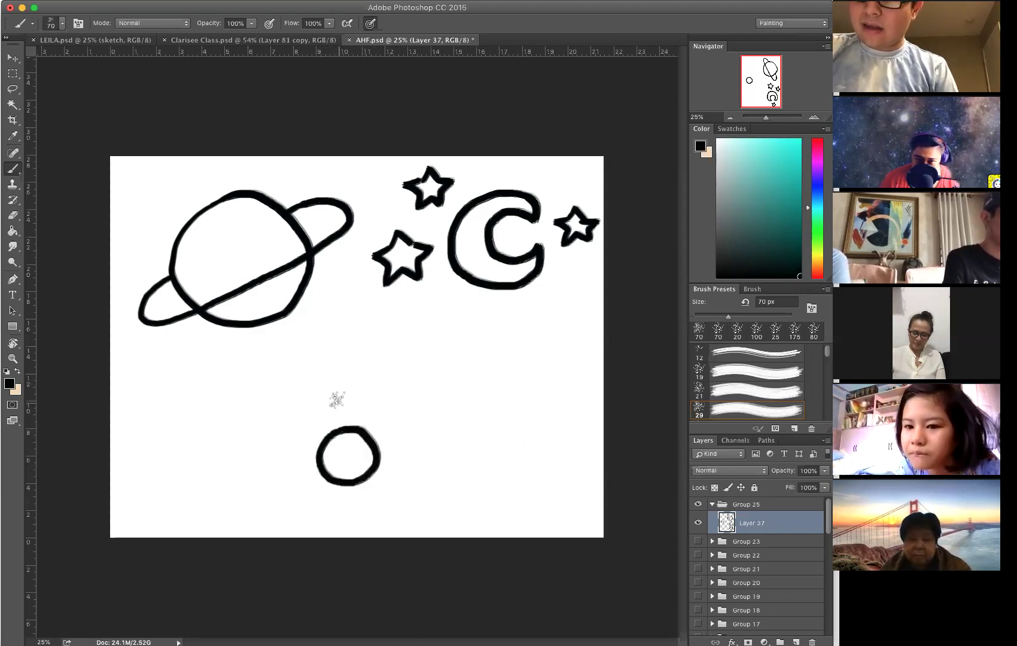
mouse_move(392, 477)
left_mouse_down()
mouse_move(325, 499)
mouse_move(304, 483)
mouse_move(307, 452)
mouse_move(349, 408)
mouse_move(468, 359)
mouse_move(424, 388)
mouse_move(482, 372)
mouse_move(432, 415)
mouse_move(501, 397)
mouse_move(472, 414)
mouse_move(506, 410)
mouse_move(387, 477)
left_mouse_up()
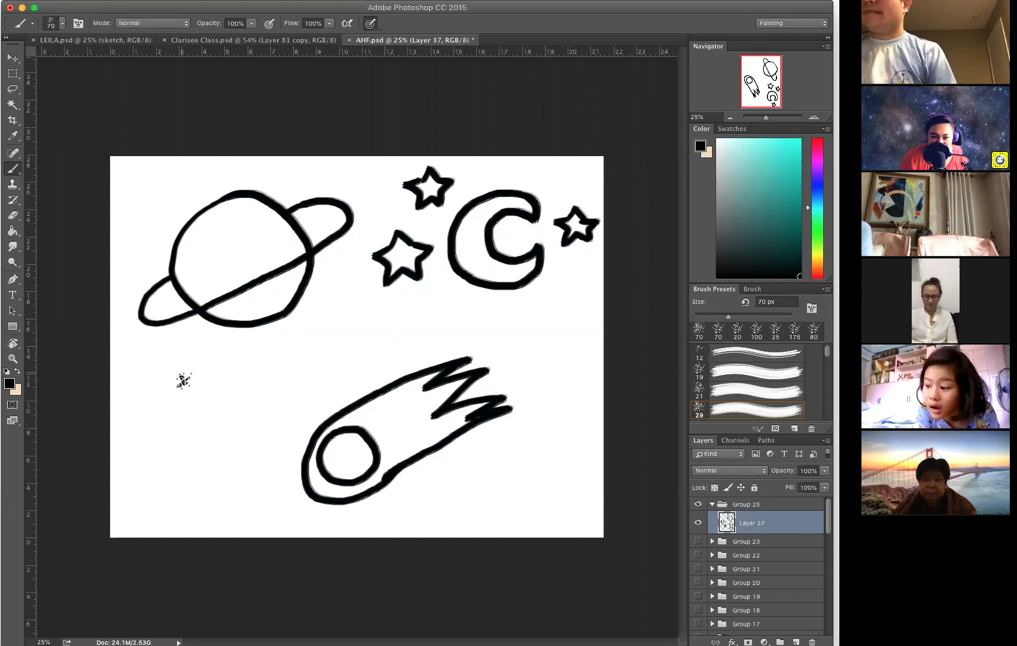
Draw a tilted flying saucer below the ringed planet, with a domed cockpit holding a one-eyed alien.
mouse_move(177, 430)
left_mouse_down()
mouse_move(168, 368)
mouse_move(199, 351)
mouse_move(230, 374)
mouse_move(241, 406)
left_mouse_up()
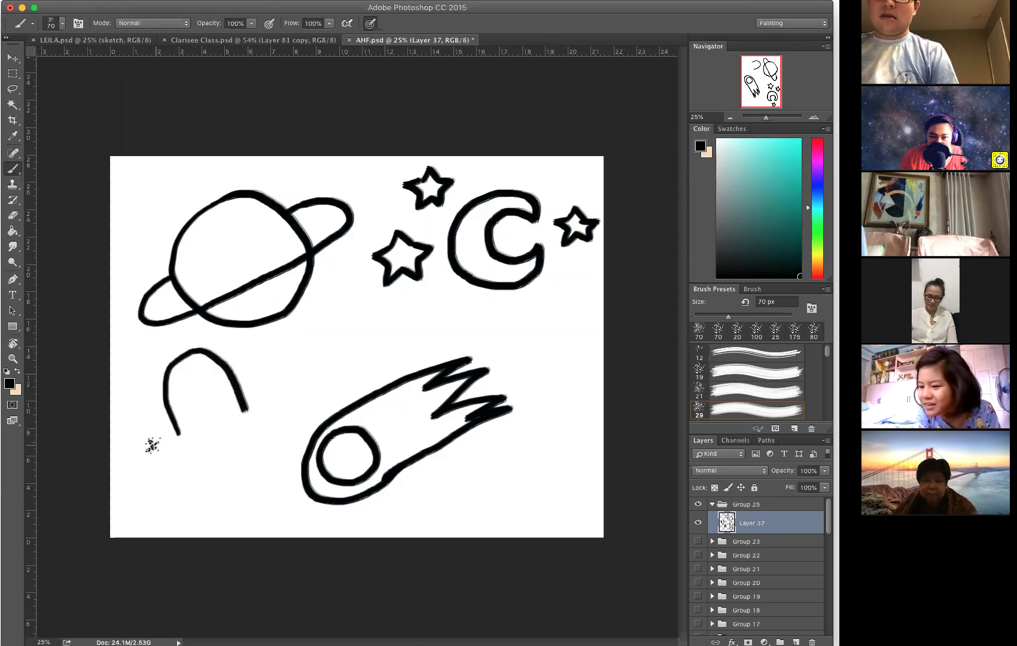
mouse_move(150, 451)
left_mouse_down()
mouse_move(239, 412)
mouse_move(274, 416)
mouse_move(270, 438)
mouse_move(192, 478)
mouse_move(165, 455)
mouse_move(212, 418)
mouse_move(276, 411)
mouse_move(300, 443)
left_mouse_up()
key("super+z")
mouse_move(158, 471)
left_mouse_down()
mouse_move(169, 500)
mouse_move(294, 447)
left_mouse_up()
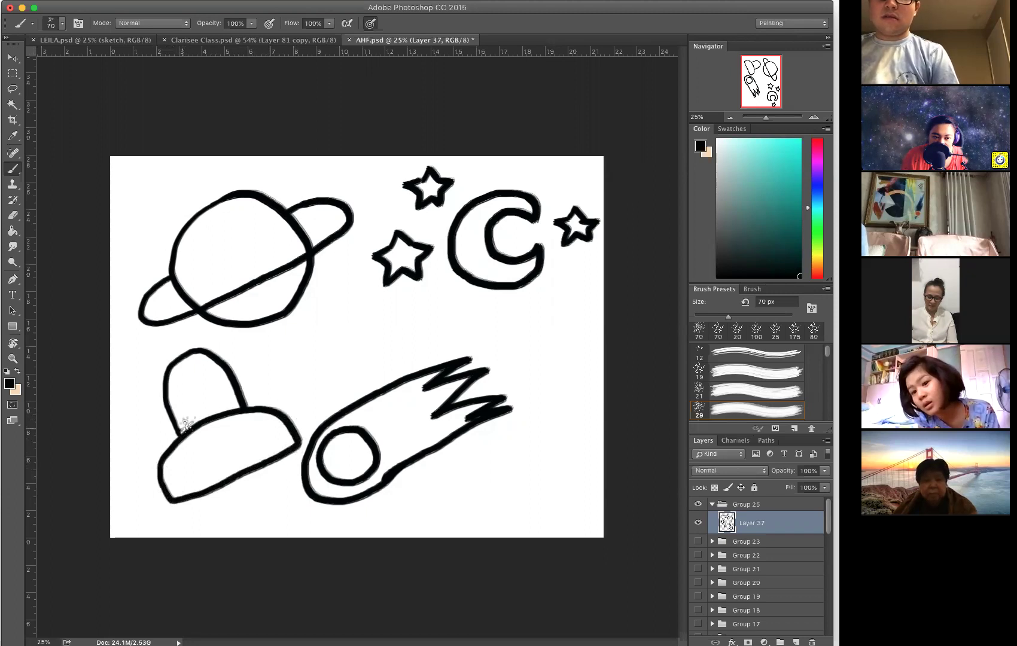
left_click_drag(182, 421, 231, 397)
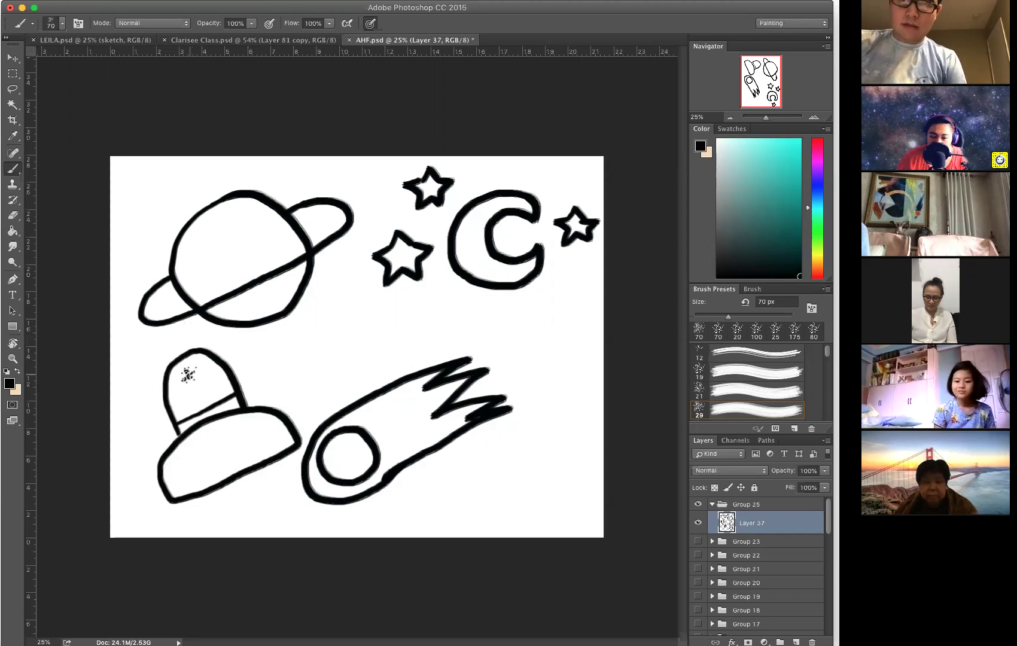
mouse_move(188, 369)
left_mouse_down()
mouse_move(181, 389)
mouse_move(200, 408)
left_mouse_up()
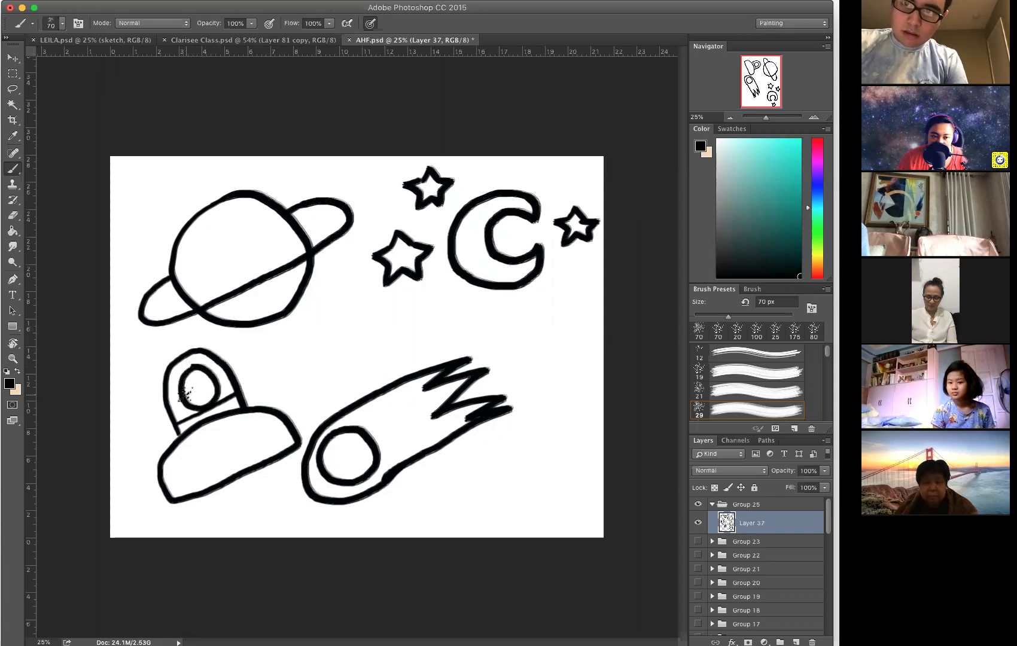
mouse_move(187, 393)
left_mouse_down()
mouse_move(208, 395)
mouse_move(204, 383)
left_mouse_up()
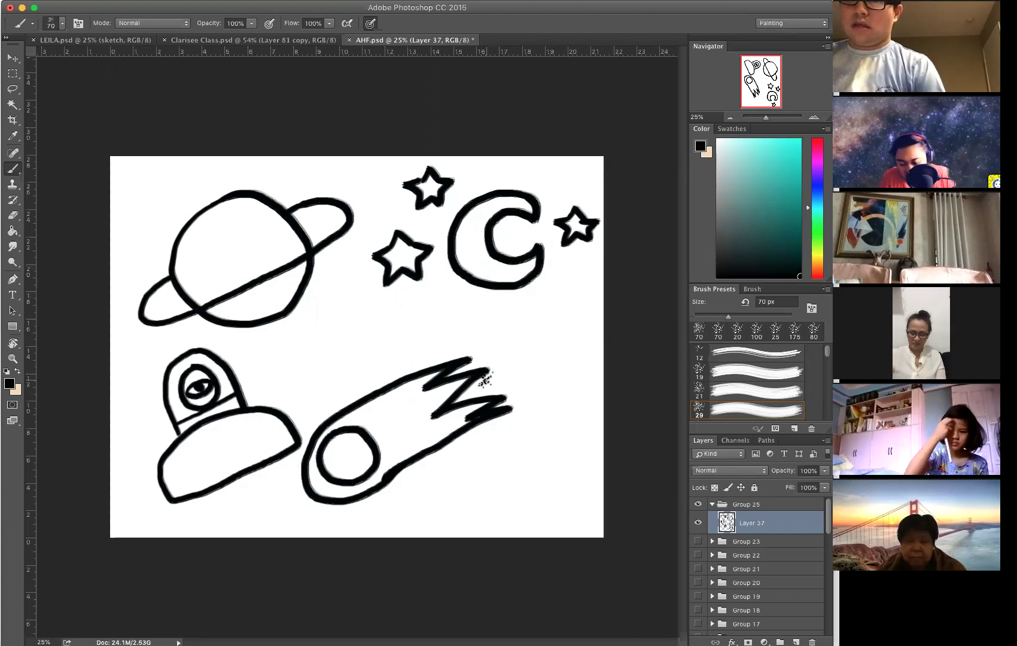
Lasso the comet, move it to the right away from the saucer, and deselect it.
key("l")
mouse_move(478, 321)
left_mouse_down()
mouse_move(391, 340)
mouse_move(334, 383)
mouse_move(303, 447)
mouse_move(302, 495)
mouse_move(509, 454)
mouse_move(470, 323)
left_mouse_up()
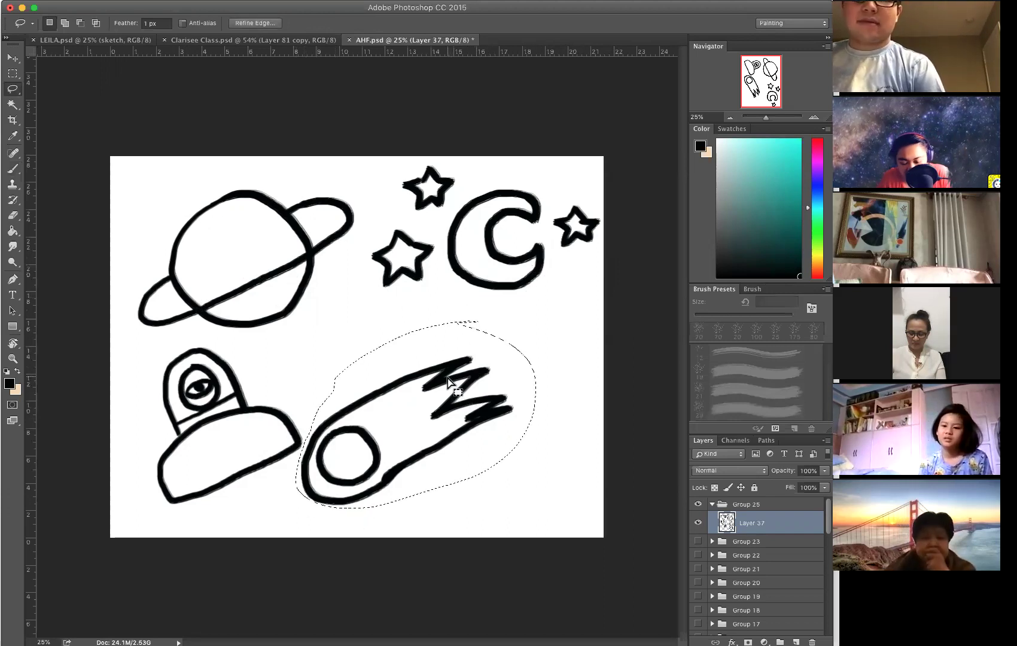
key("super+t")
left_click_drag(397, 427, 468, 431)
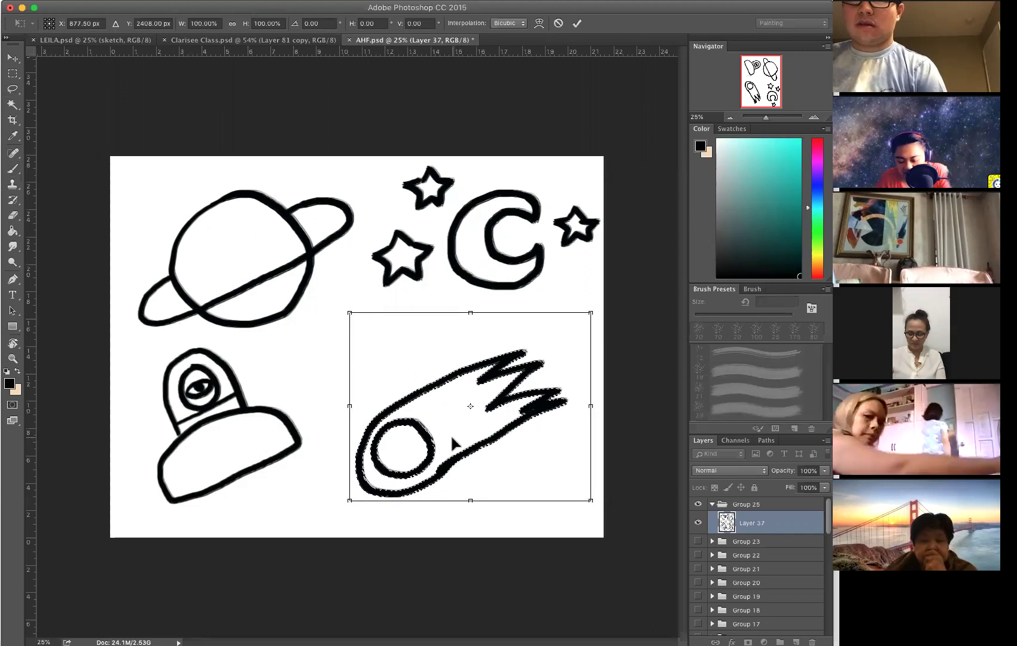
key("Return")
key("super+d")
key("m")
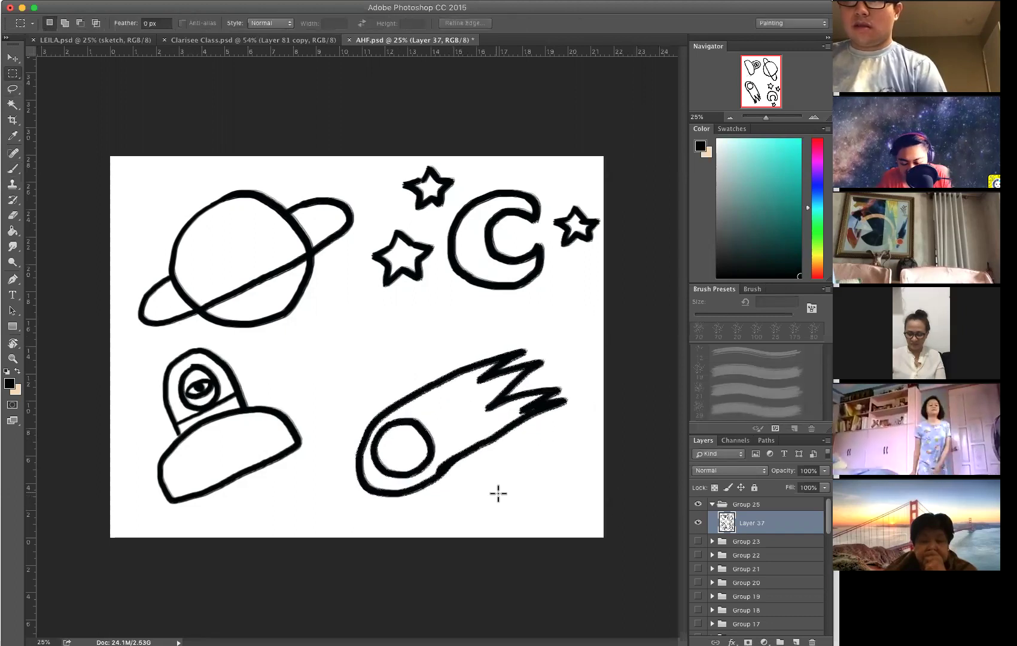
Brush two long diagonal curves across the canvas, one between the moon and the comet and one through the ringed planet.
key("b")
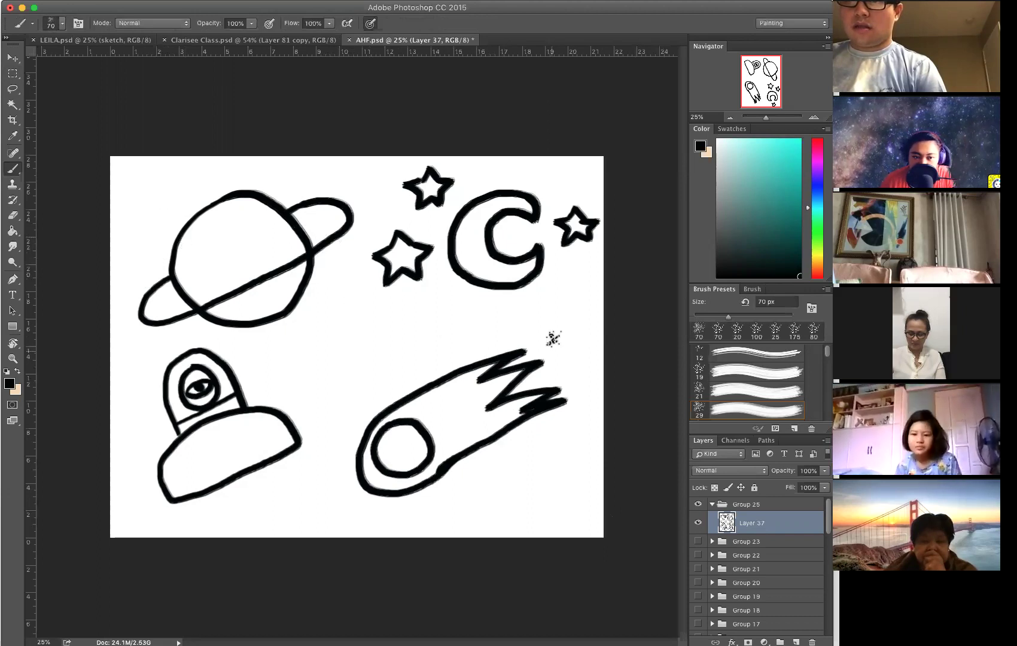
mouse_move(627, 283)
left_mouse_down()
mouse_move(551, 291)
mouse_move(423, 330)
mouse_move(378, 360)
mouse_move(305, 478)
mouse_move(261, 525)
mouse_move(201, 561)
mouse_move(155, 565)
left_mouse_up()
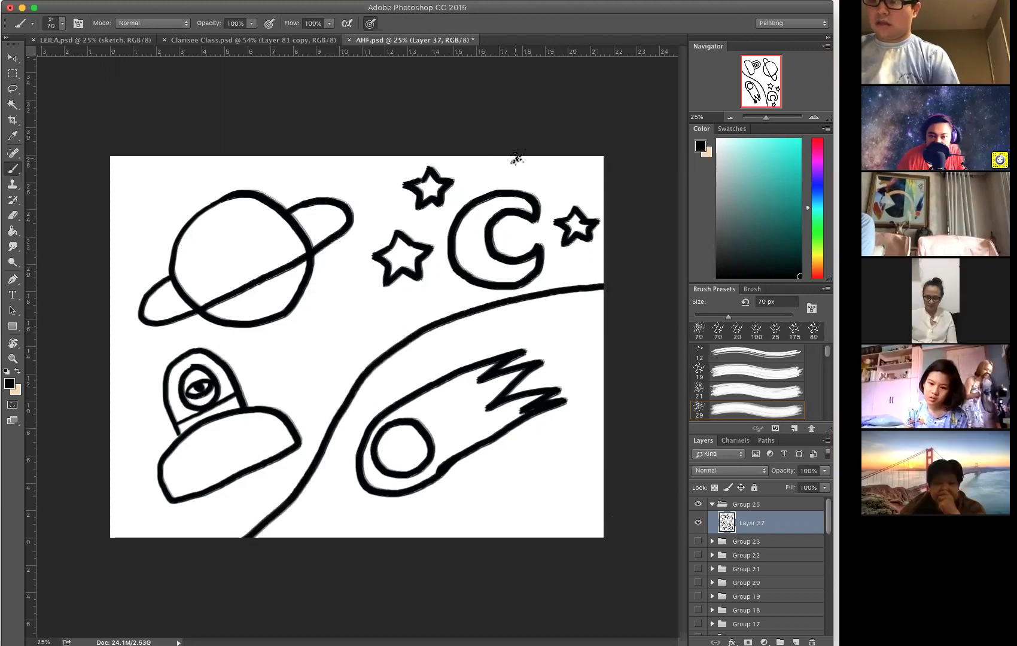
mouse_move(419, 152)
left_mouse_down()
mouse_move(329, 174)
mouse_move(246, 225)
mouse_move(170, 331)
mouse_move(70, 425)
left_mouse_up()
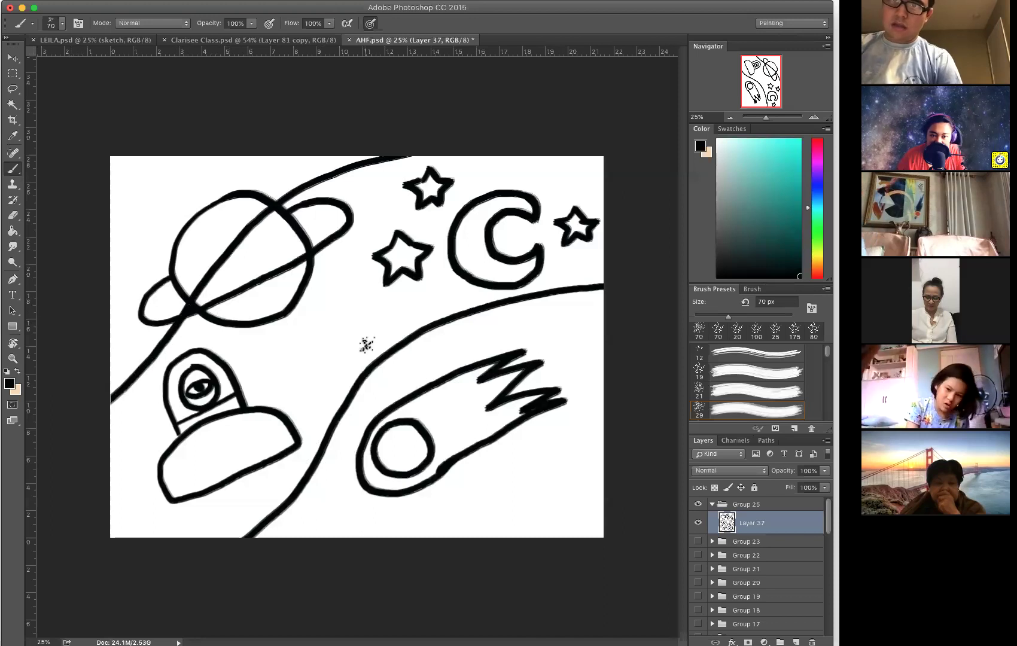
Duplicate the line-art layer and pick a saturated purple as the painting colour.
left_click_drag(780, 524, 795, 642)
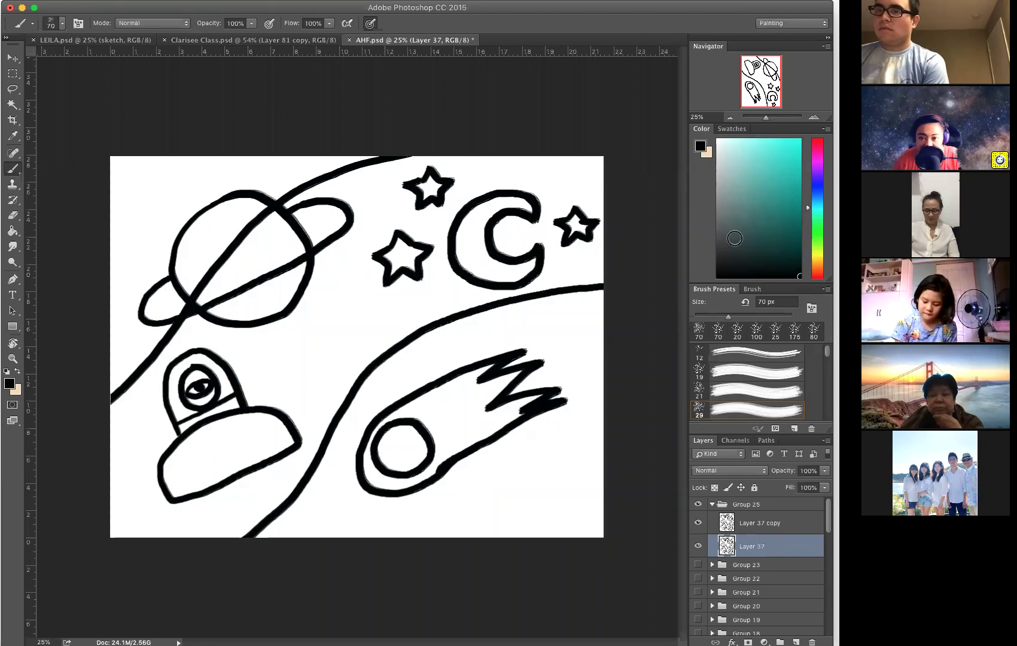
left_click(781, 179)
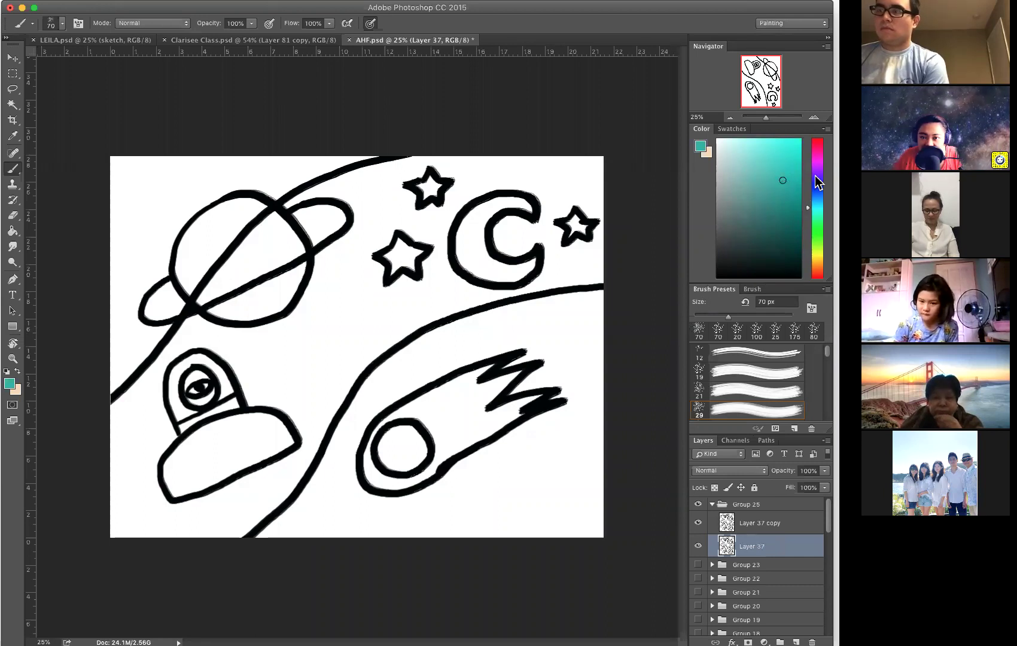
left_click(817, 166)
mouse_move(820, 171)
left_mouse_down()
mouse_move(819, 161)
mouse_move(815, 172)
left_mouse_up()
left_click(799, 172)
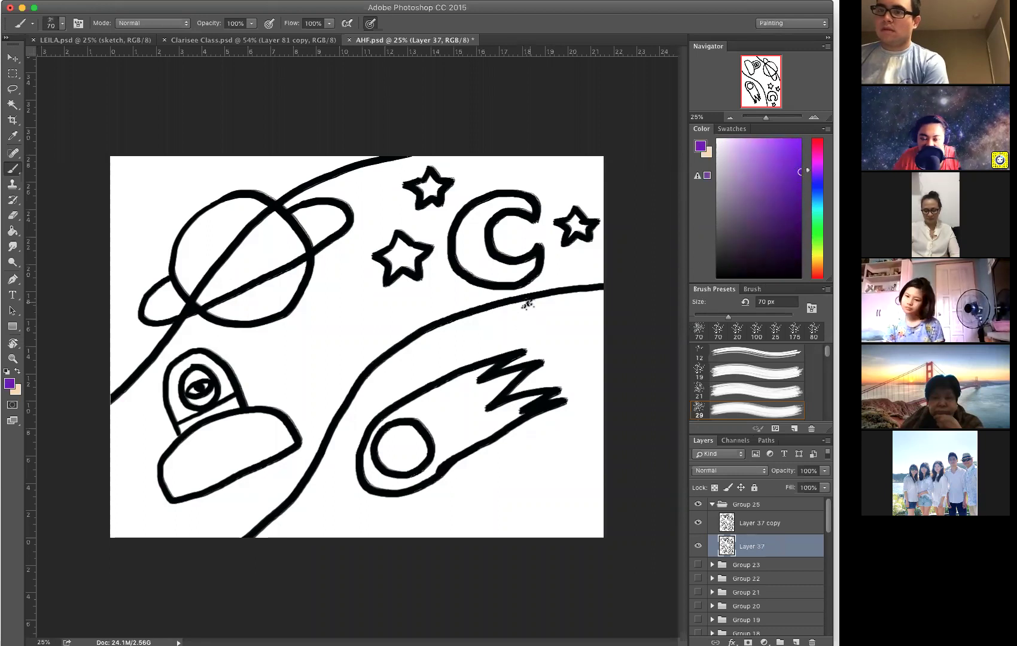
Fill the background around the comet and the corner area behind the ringed planet with the saturated purple.
key("g")
left_click(569, 355)
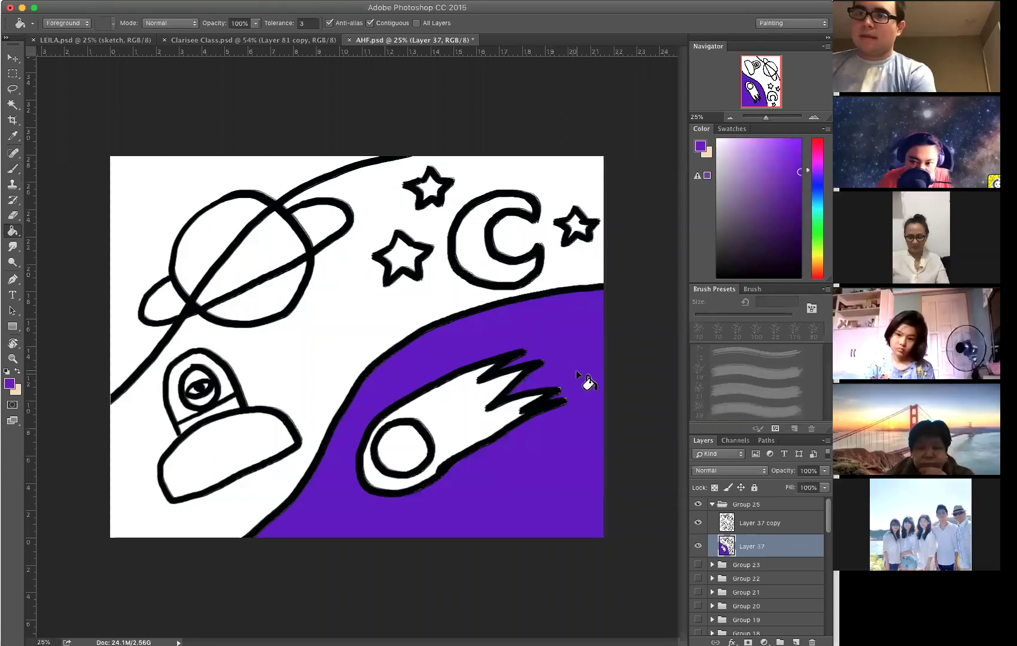
key("b")
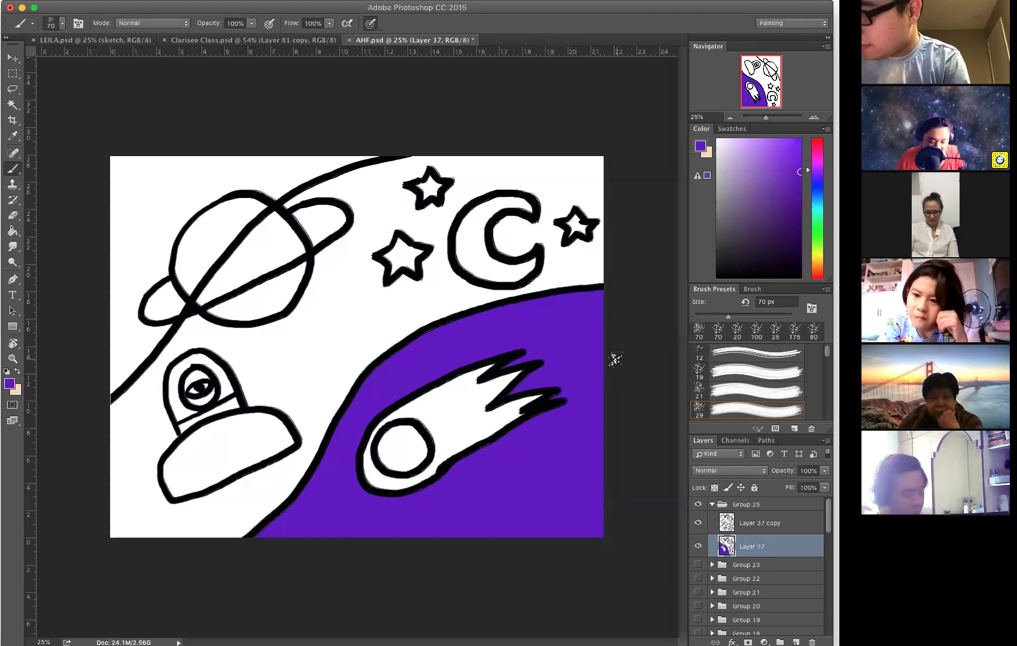
key("g")
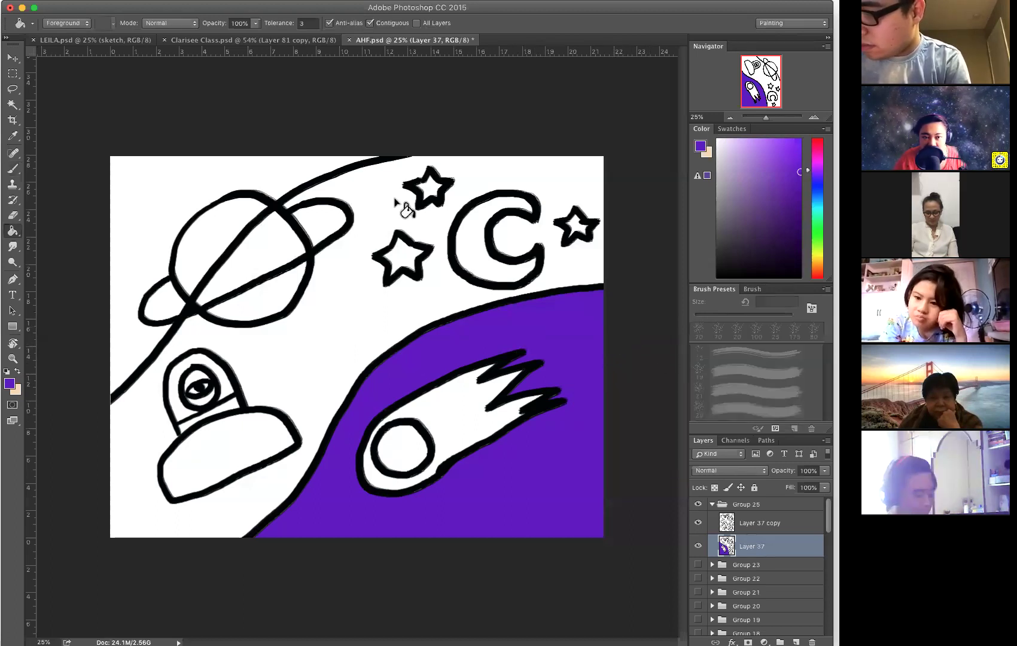
left_click(158, 197)
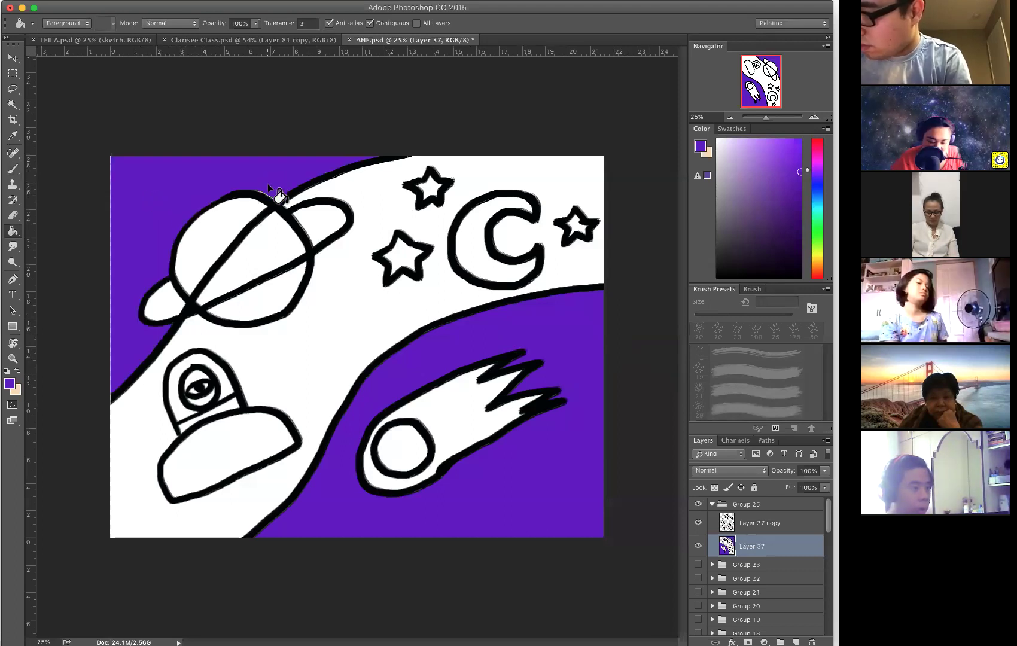
key("b")
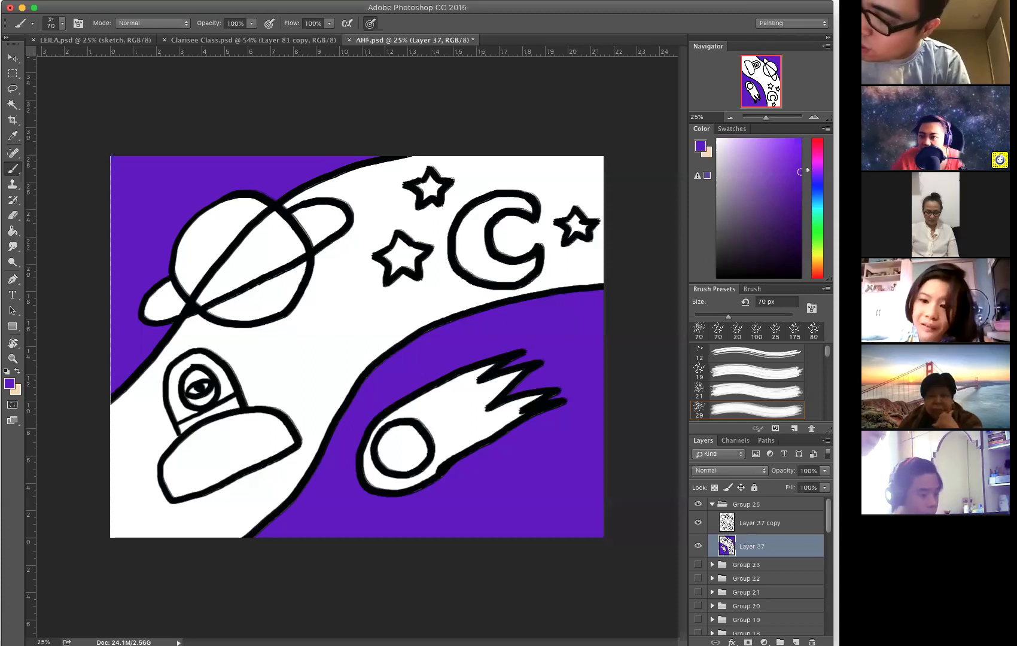
left_click(713, 391)
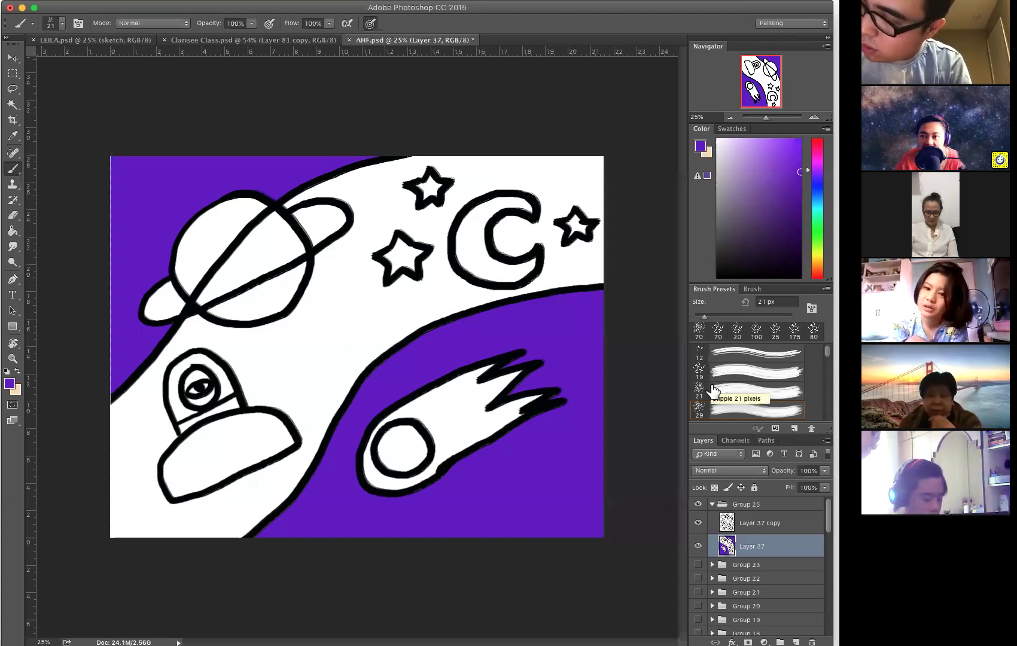
key("bracketright")
key("bracketright")
key("bracketright")
key("bracketright")
key("bracketright")
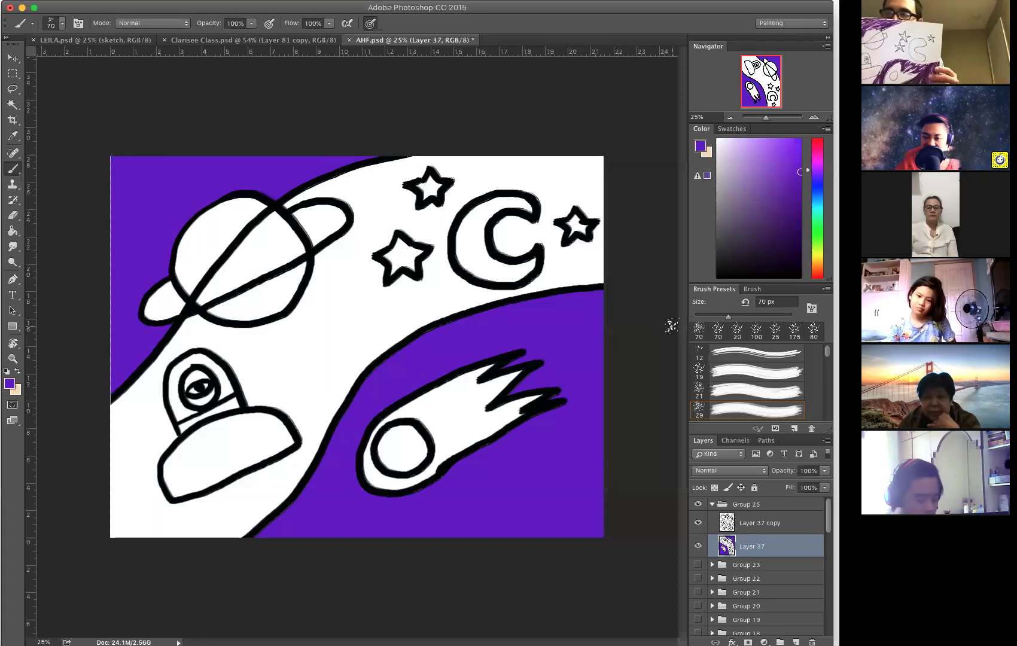
Fill the background band between the two diagonal curves with bright magenta.
left_click(813, 158)
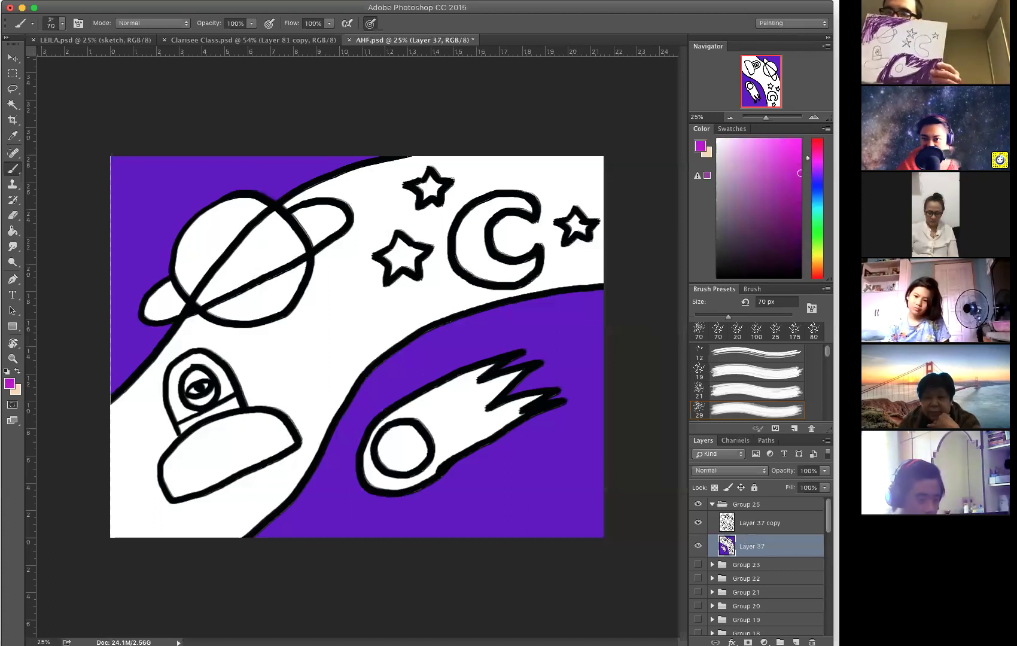
left_click(798, 145)
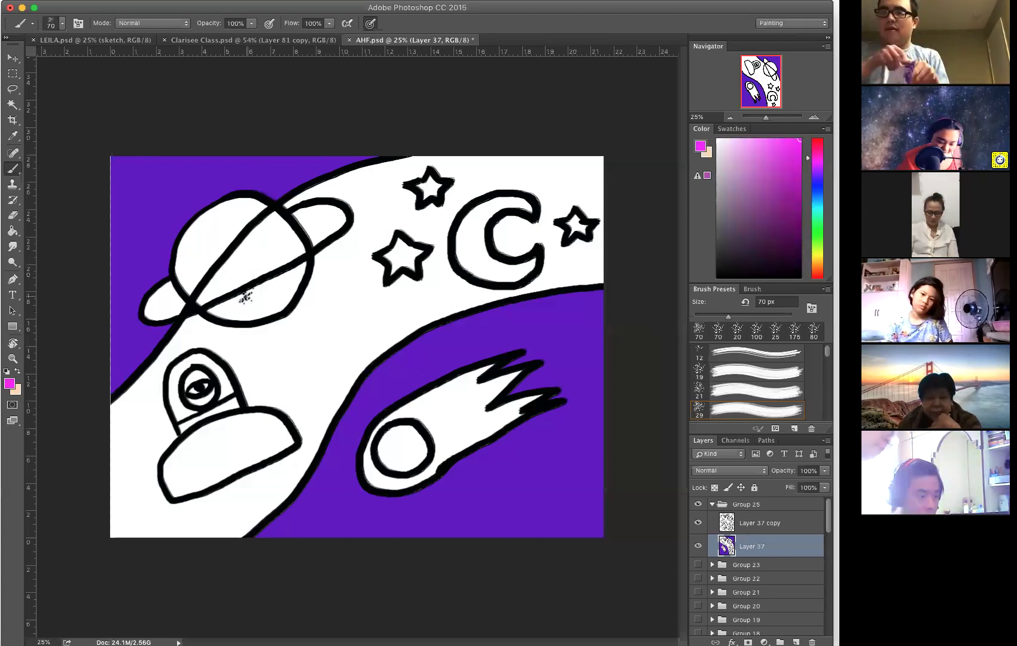
key("g")
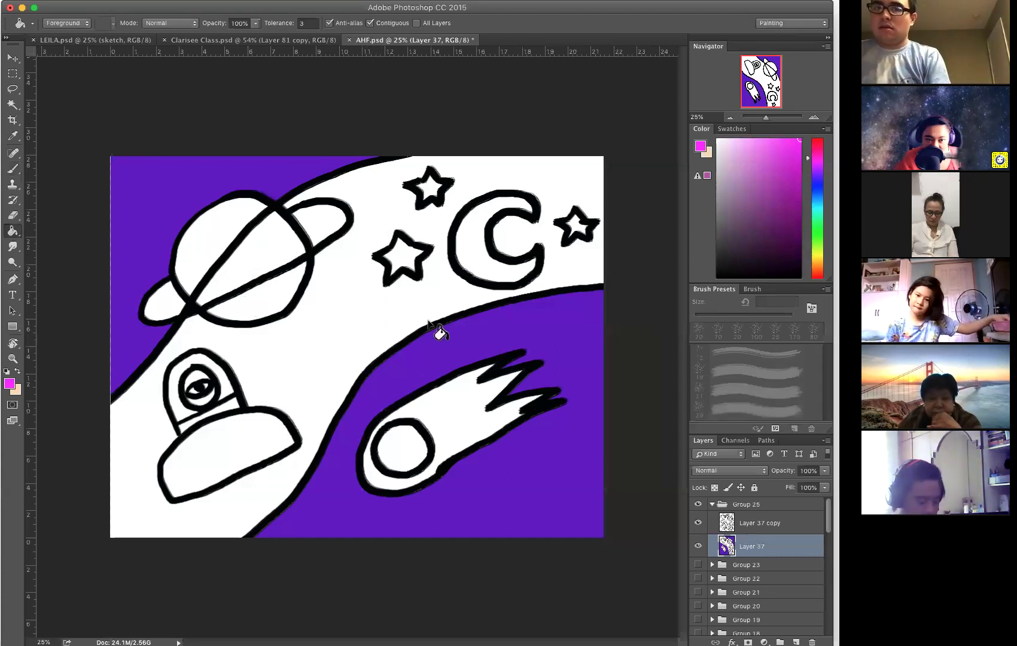
left_click(354, 344)
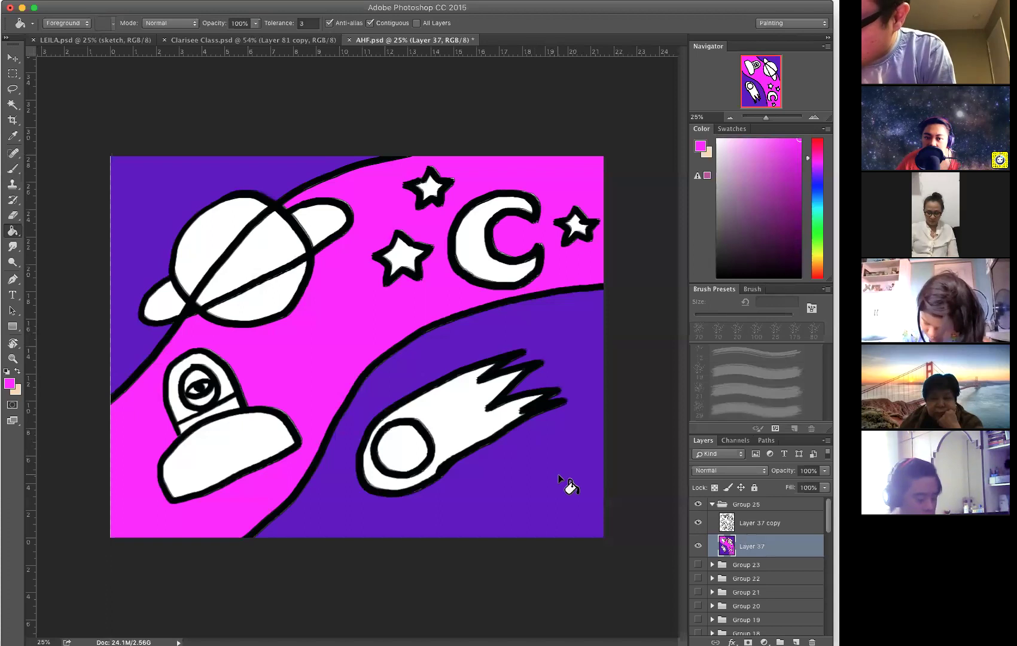
Fill the three stars around the moon with bright yellow.
left_click(817, 254)
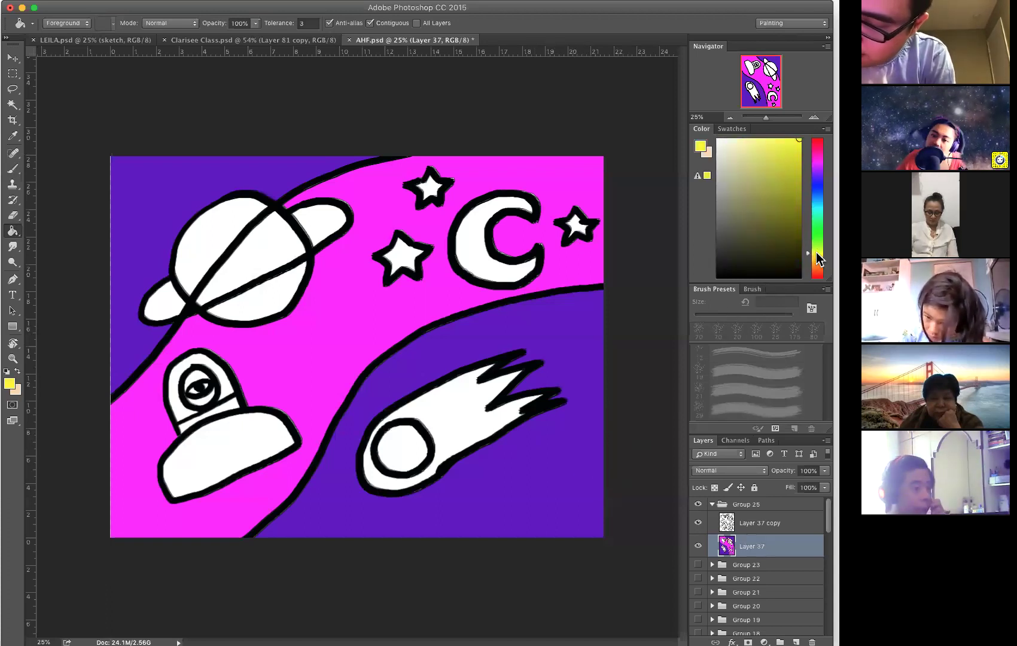
left_click(818, 255)
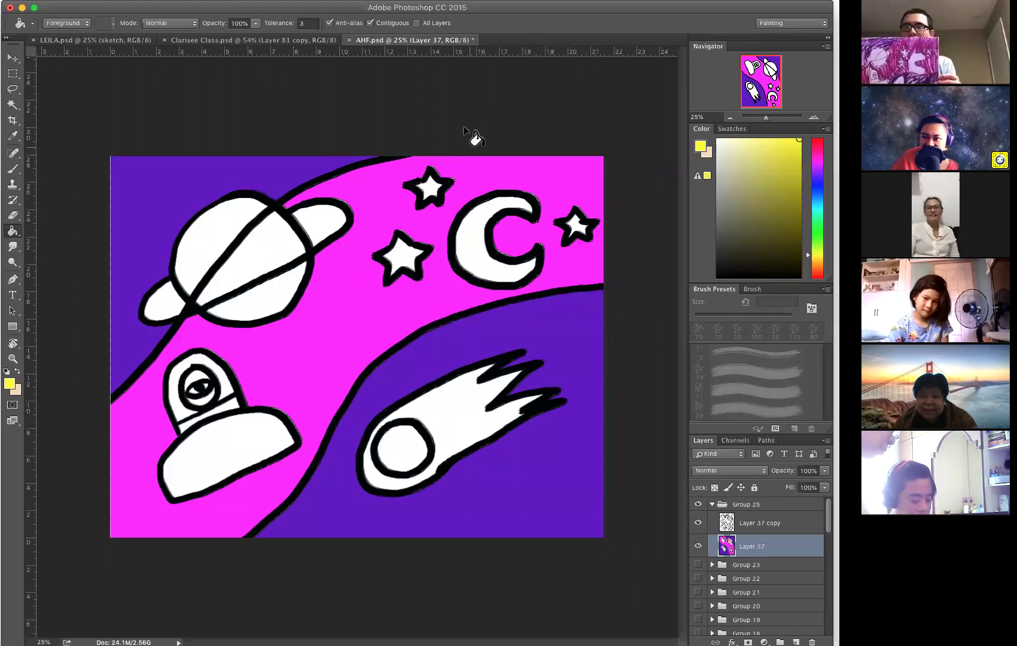
left_click(429, 188)
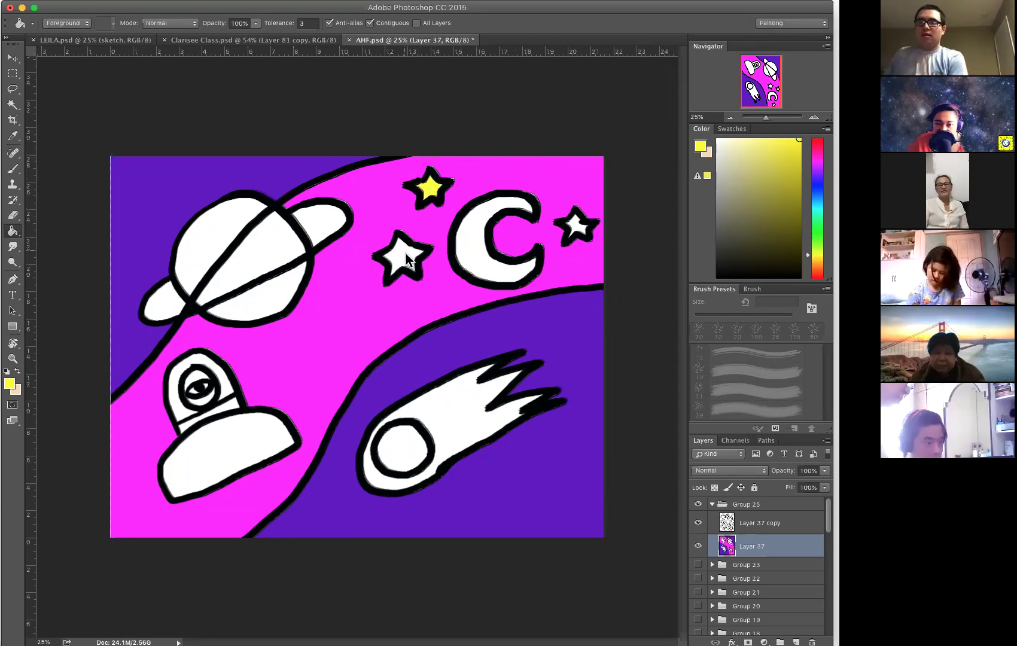
left_click(405, 252)
left_click(580, 233)
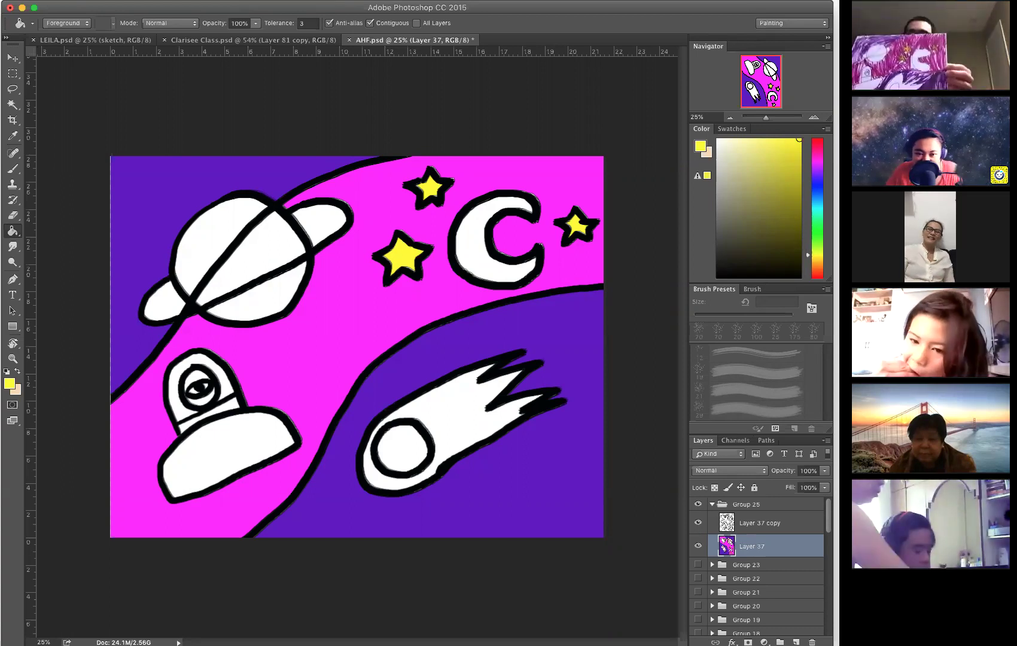
Fill the comet's round head with the same yellow and its tail with bright orange.
left_click(406, 453)
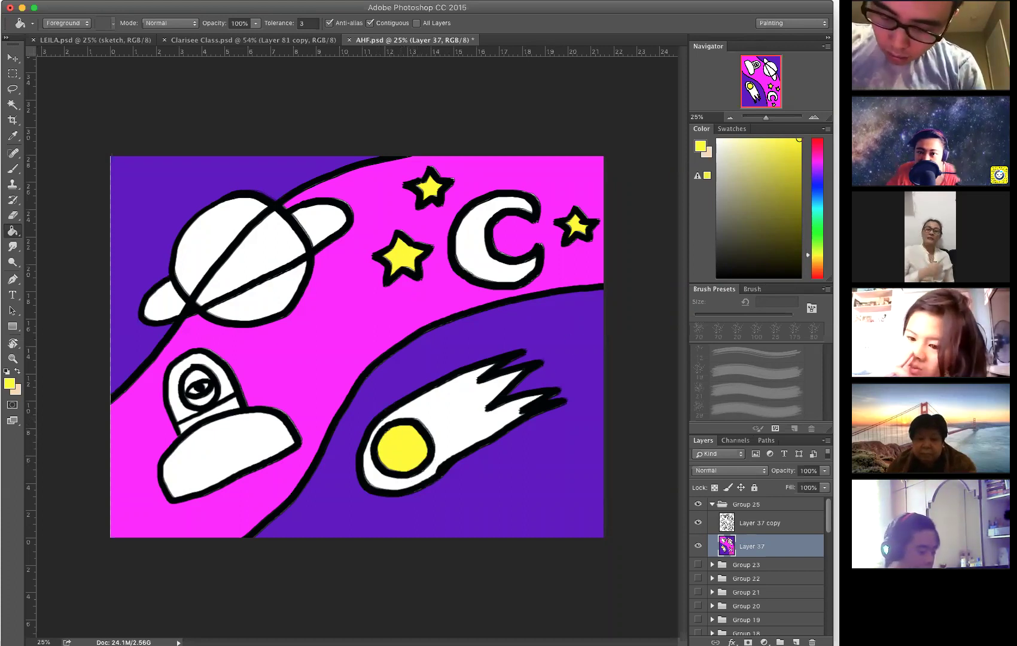
left_click_drag(813, 268, 813, 269)
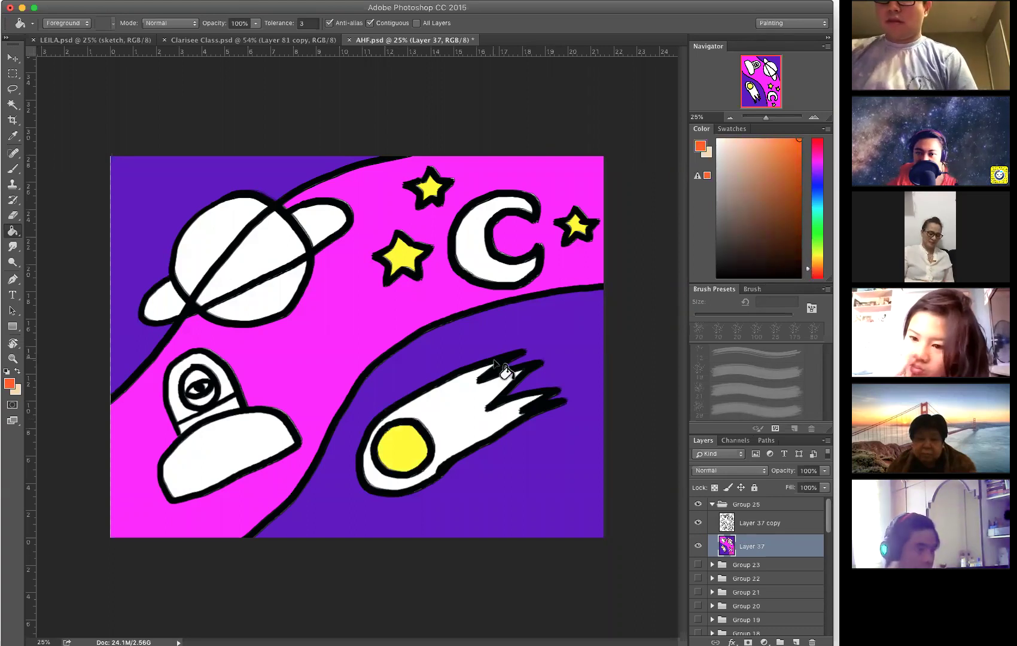
left_click(466, 424)
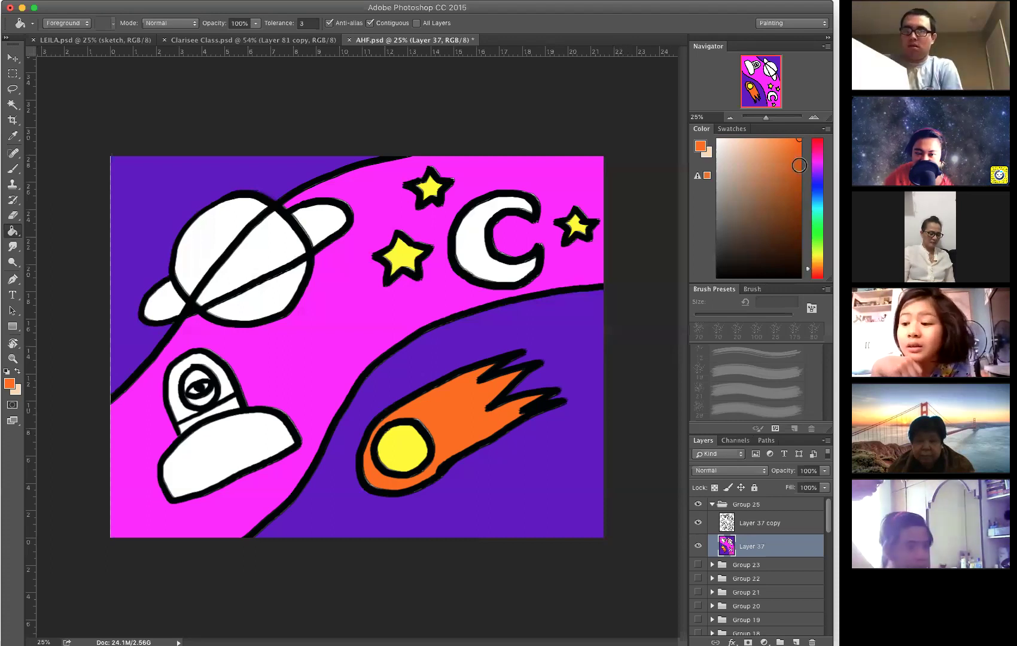
Colour the planet in three sections: red middle band, yellow lower part and the comet's orange for the upper part.
left_click(815, 142)
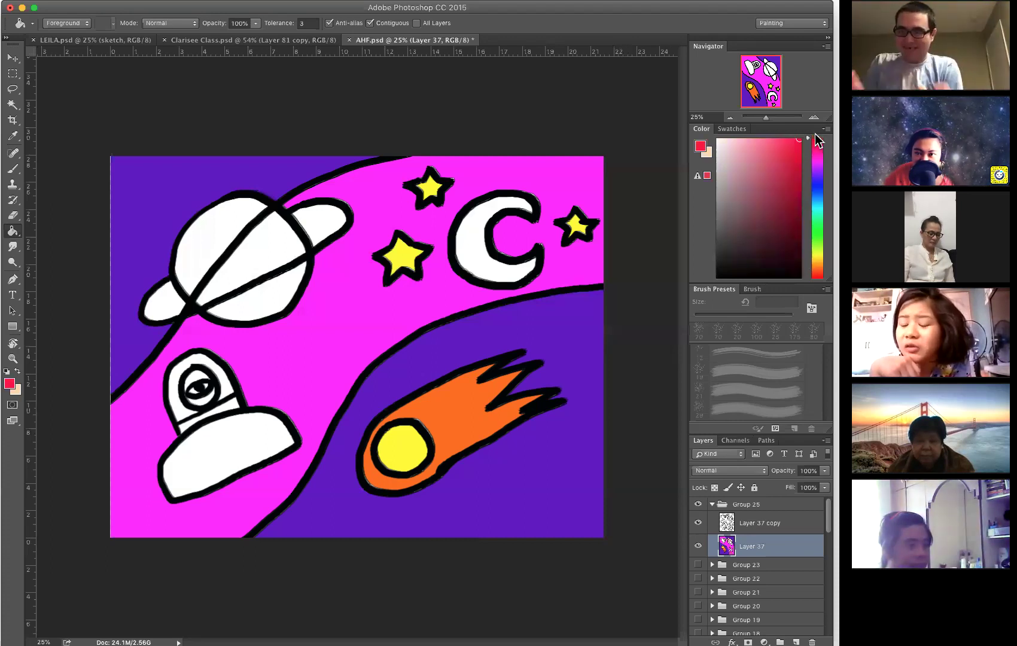
left_click(280, 253)
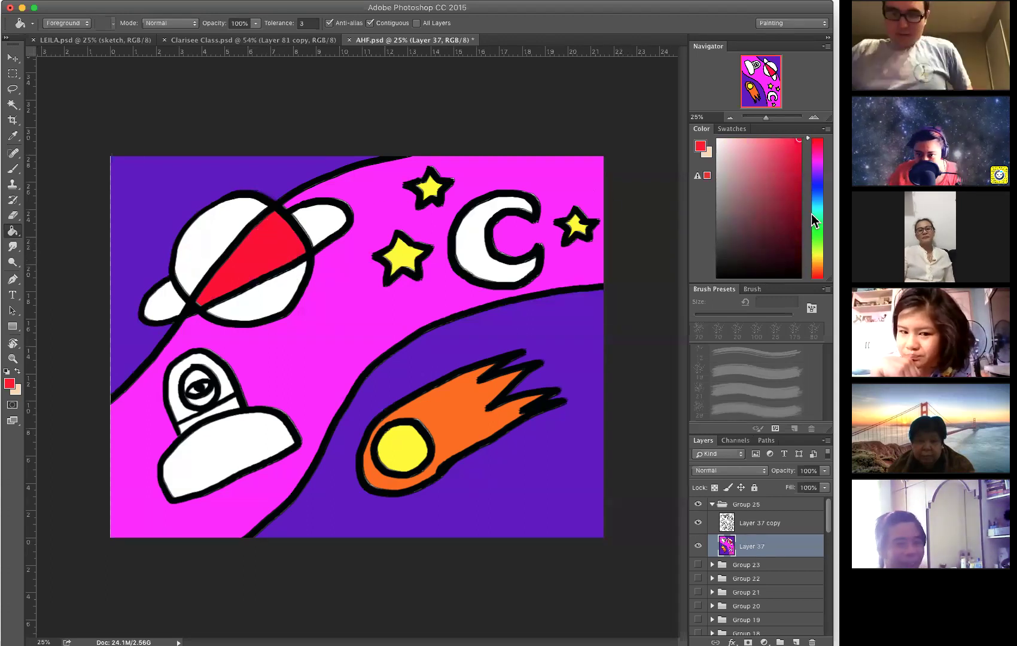
left_click(809, 253)
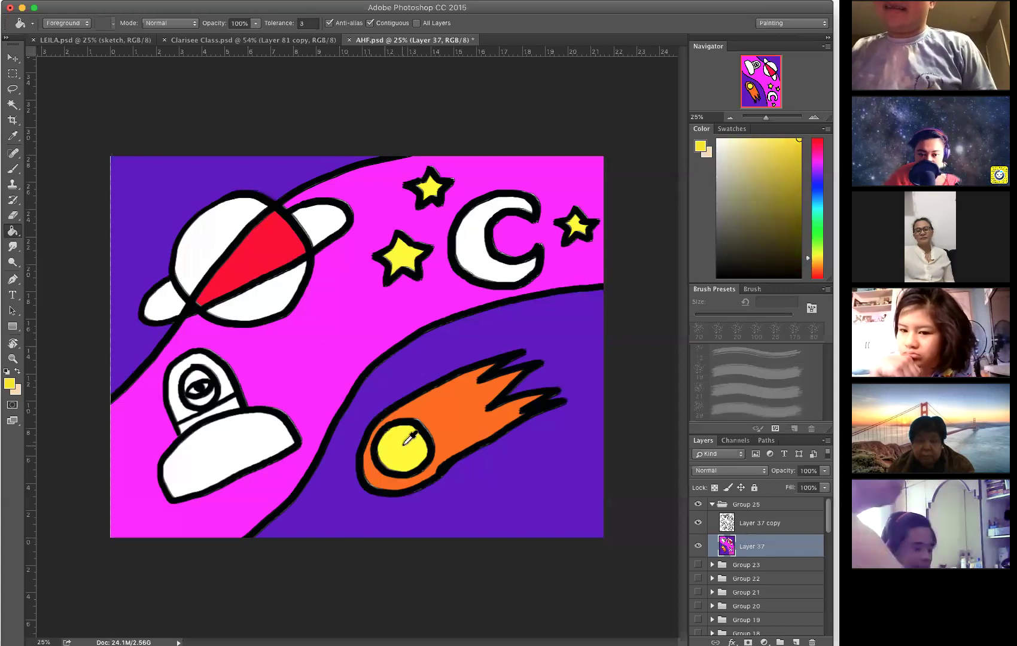
left_click(281, 302)
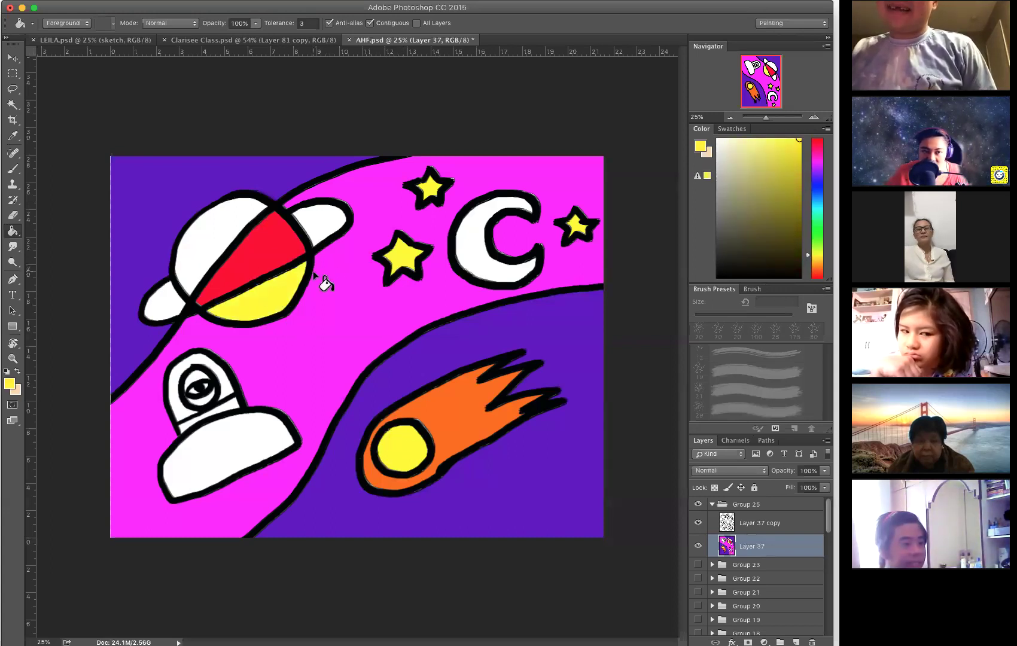
left_click(444, 409, "alt")
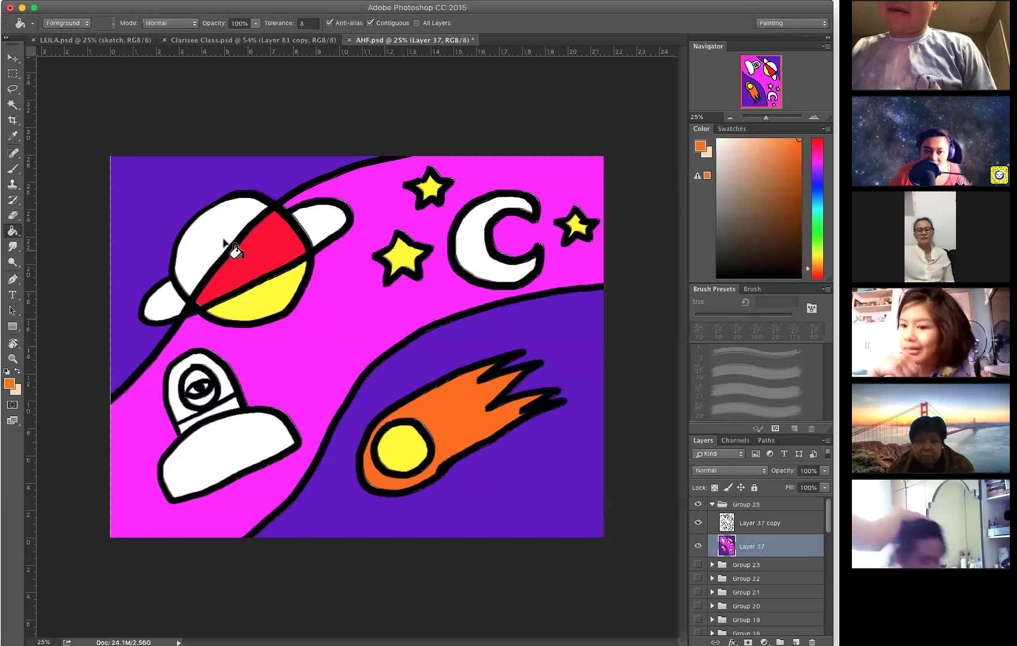
left_click(240, 252)
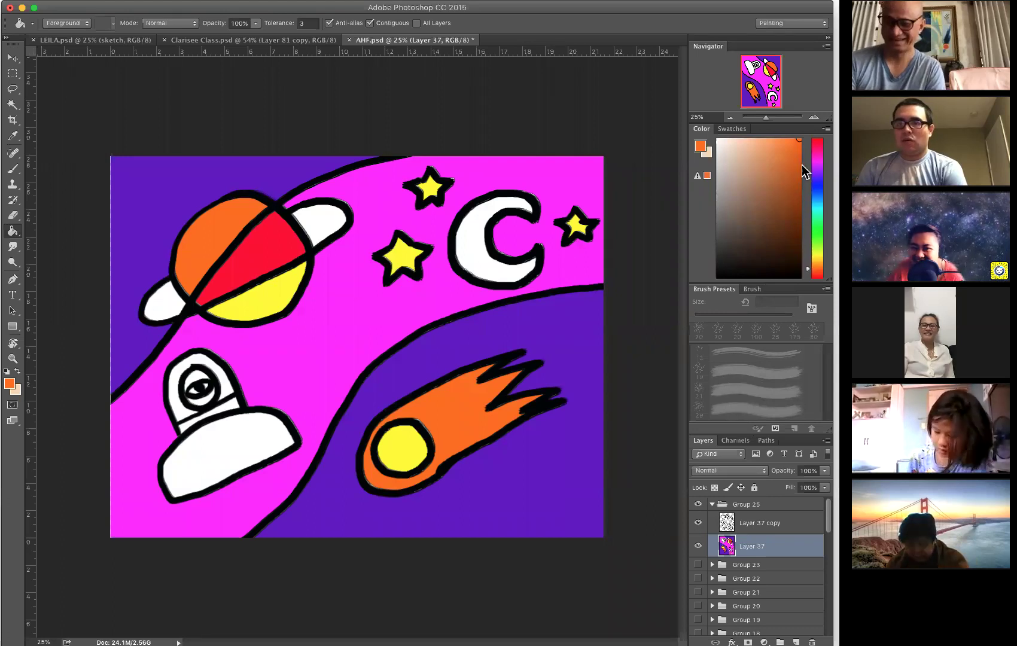
Fill the flying saucer's body and its cockpit dome with bright sky blue.
left_click_drag(795, 156, 799, 183)
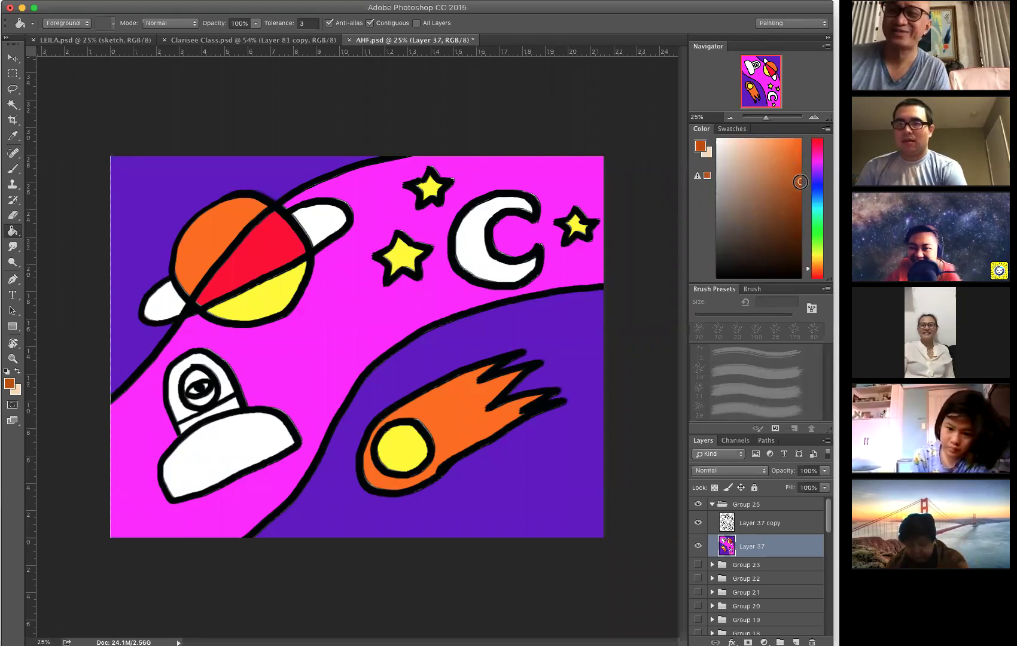
left_click(813, 202)
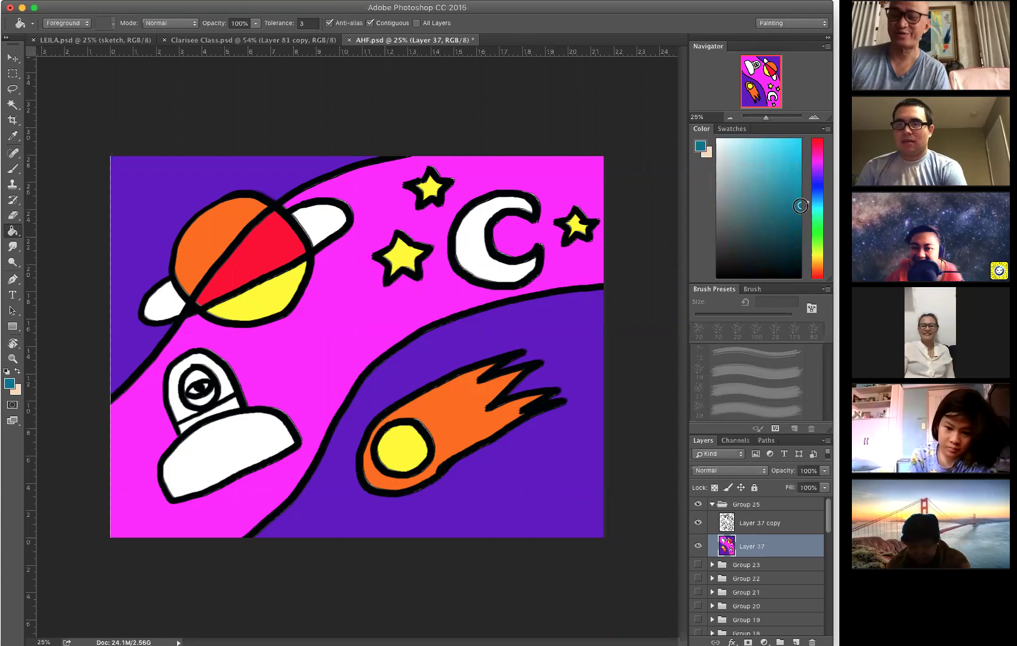
left_click_drag(803, 176, 803, 138)
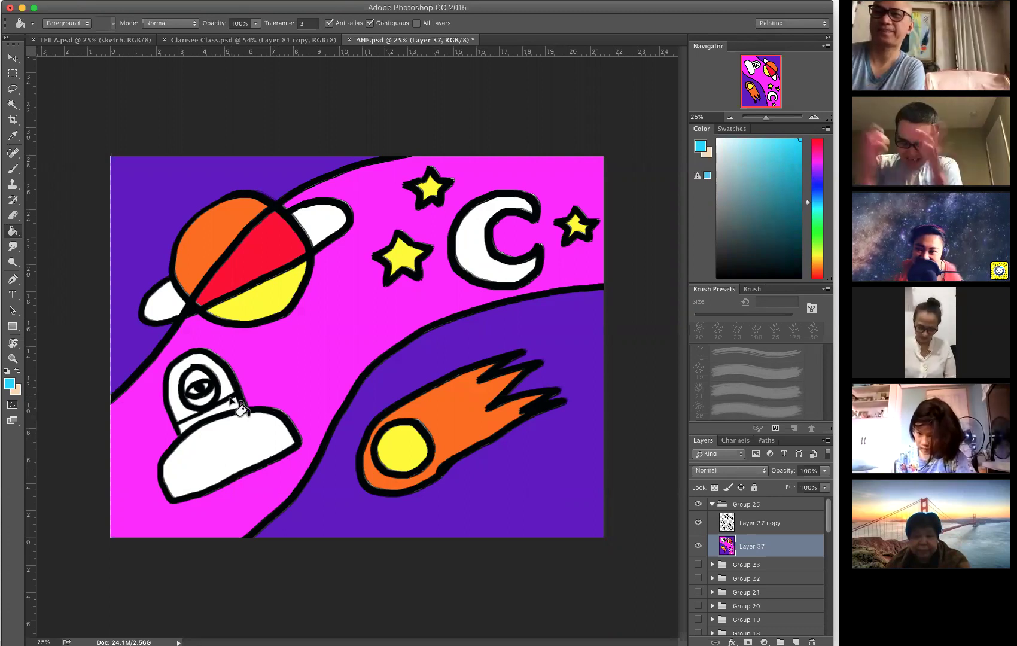
left_click(226, 459)
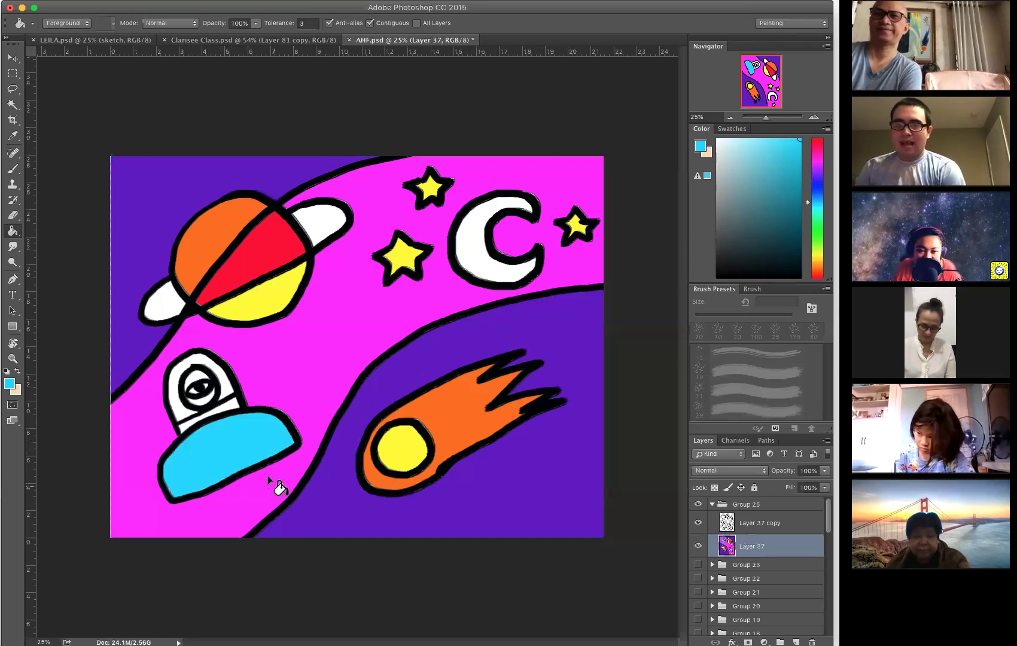
left_click(178, 411)
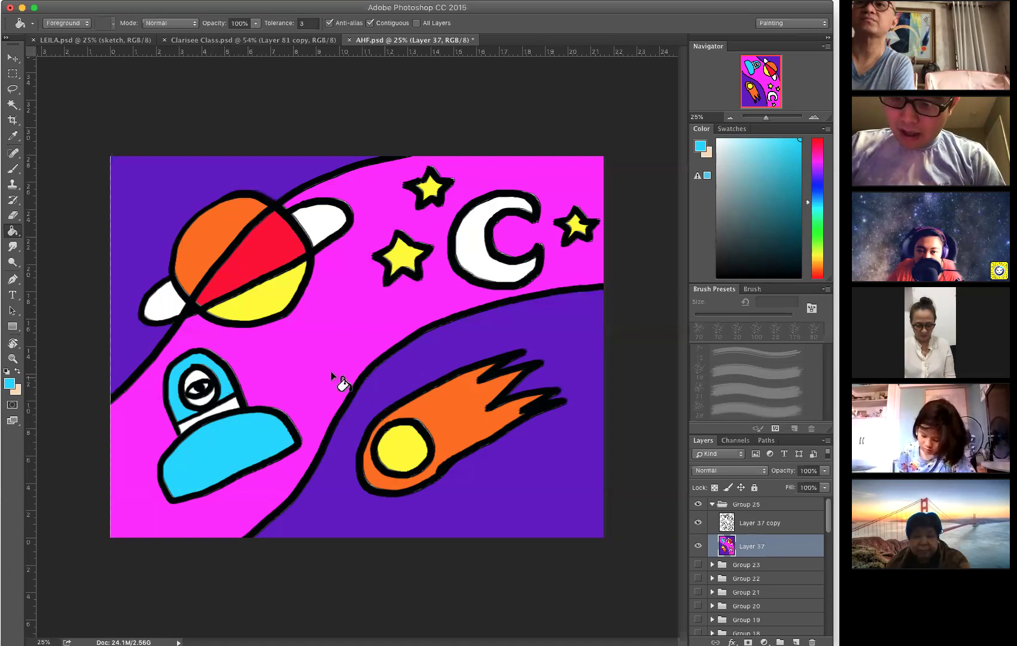
Fill the strip below the saucer's dome with yellow and the alien's head around the eye with bright green.
left_click(818, 255)
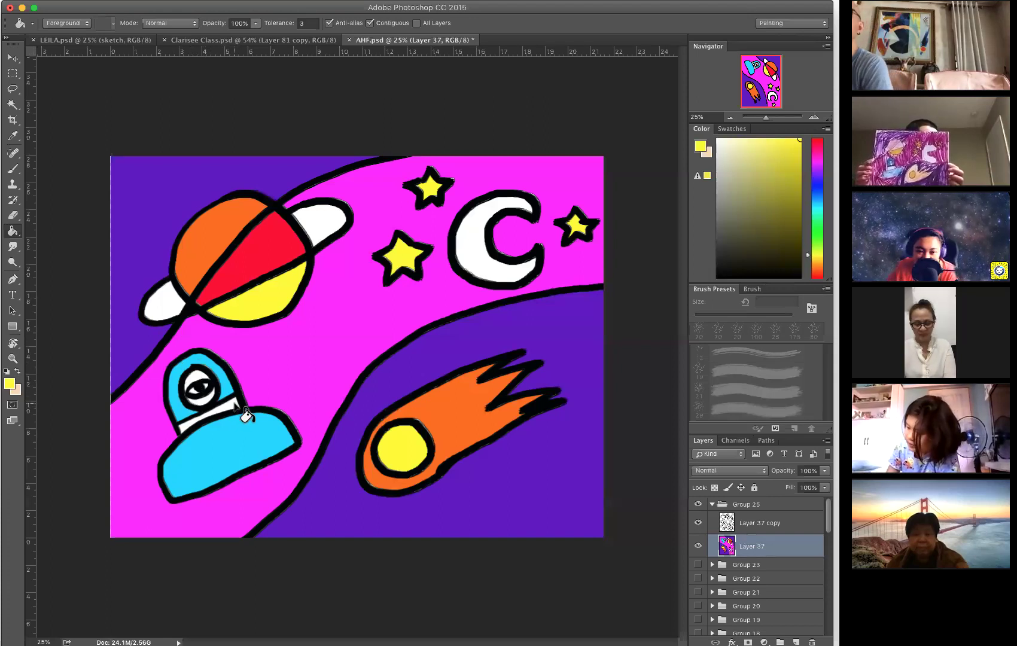
left_click(239, 409)
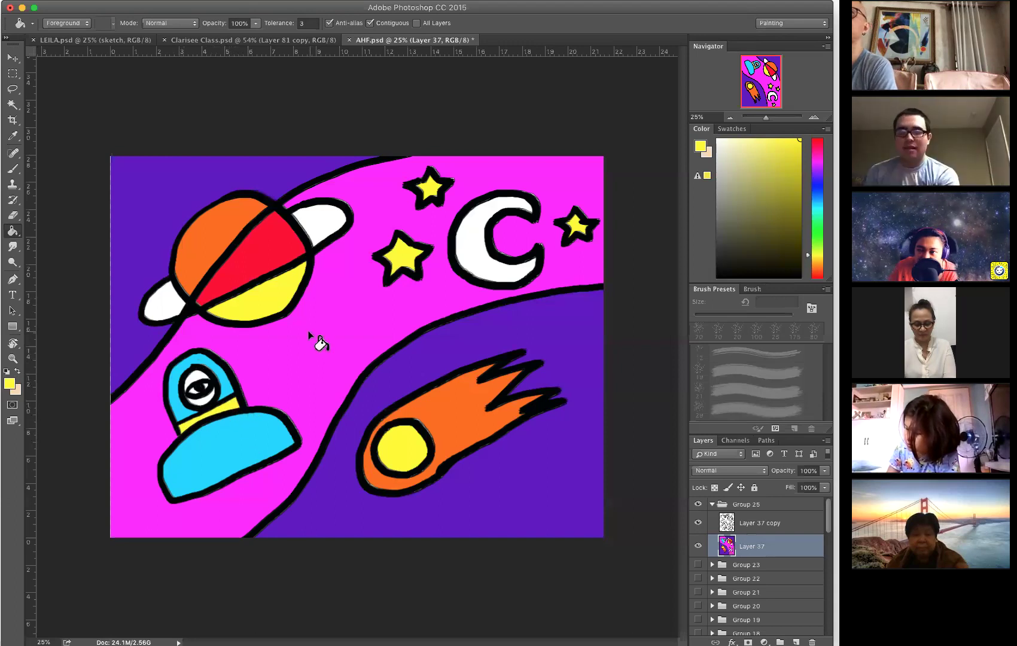
left_click(817, 229)
left_click(195, 383)
left_click(203, 402)
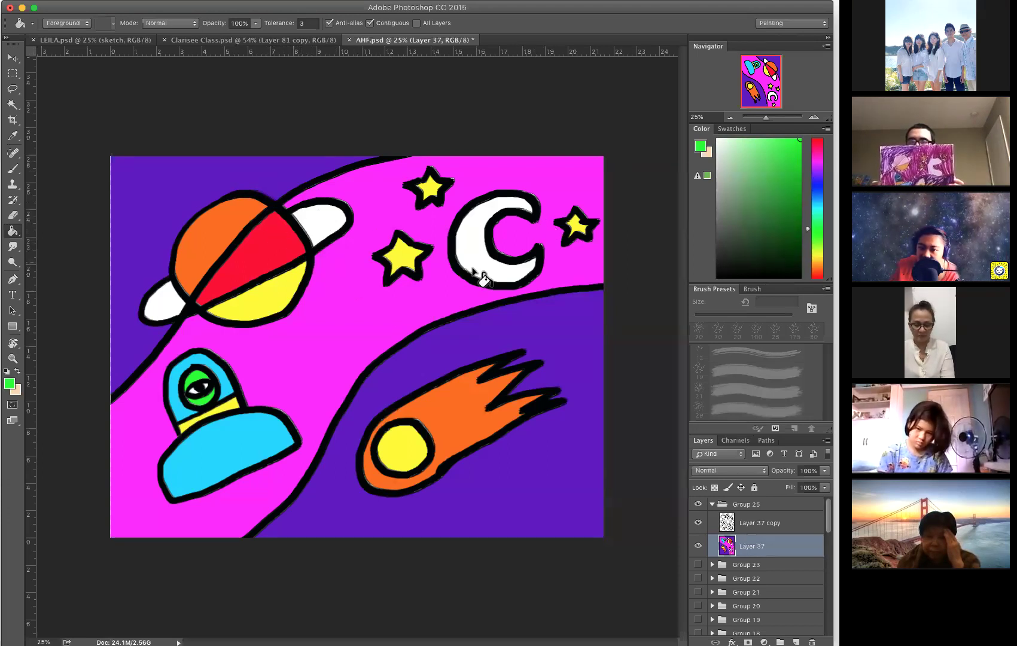
Try a white fill on the planet's middle band and refill the band with bright red.
left_click_drag(730, 147, 694, 125)
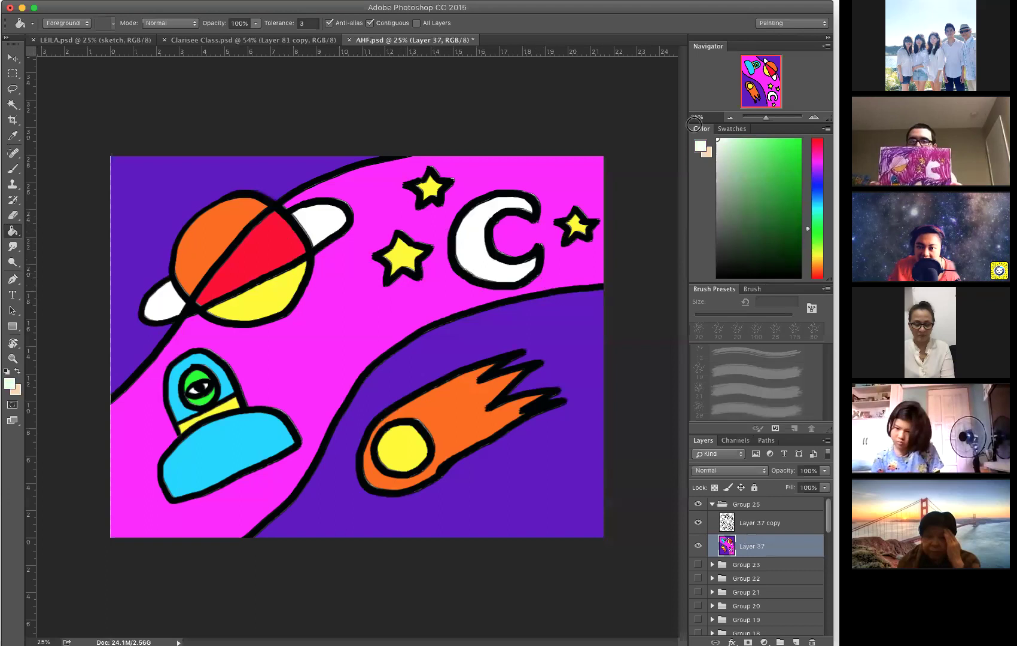
left_click(279, 255)
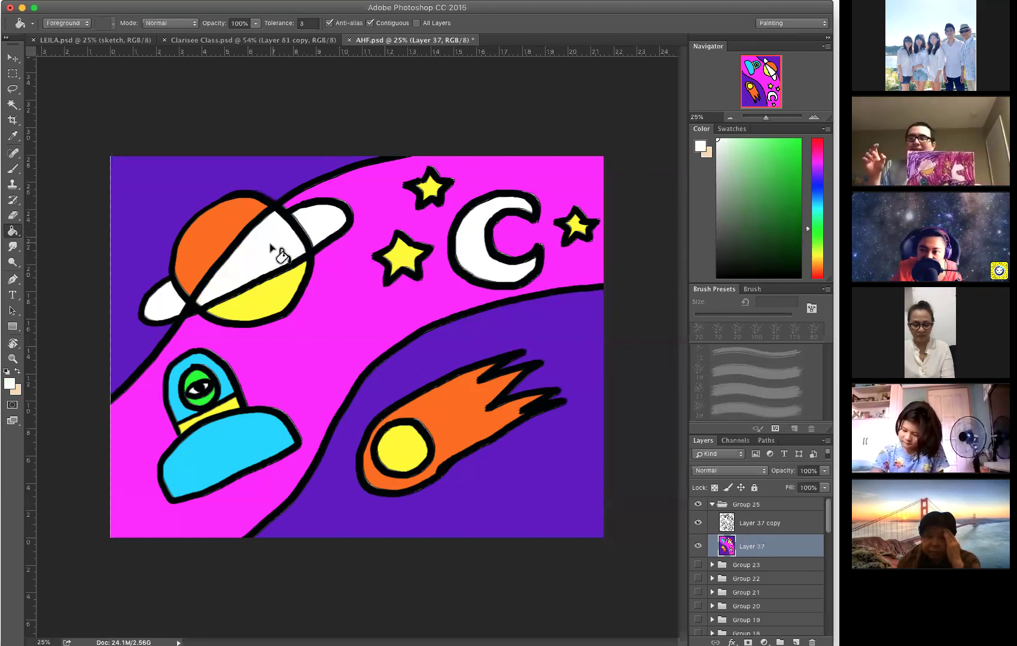
left_click(817, 139)
left_click(799, 140)
left_click(271, 267)
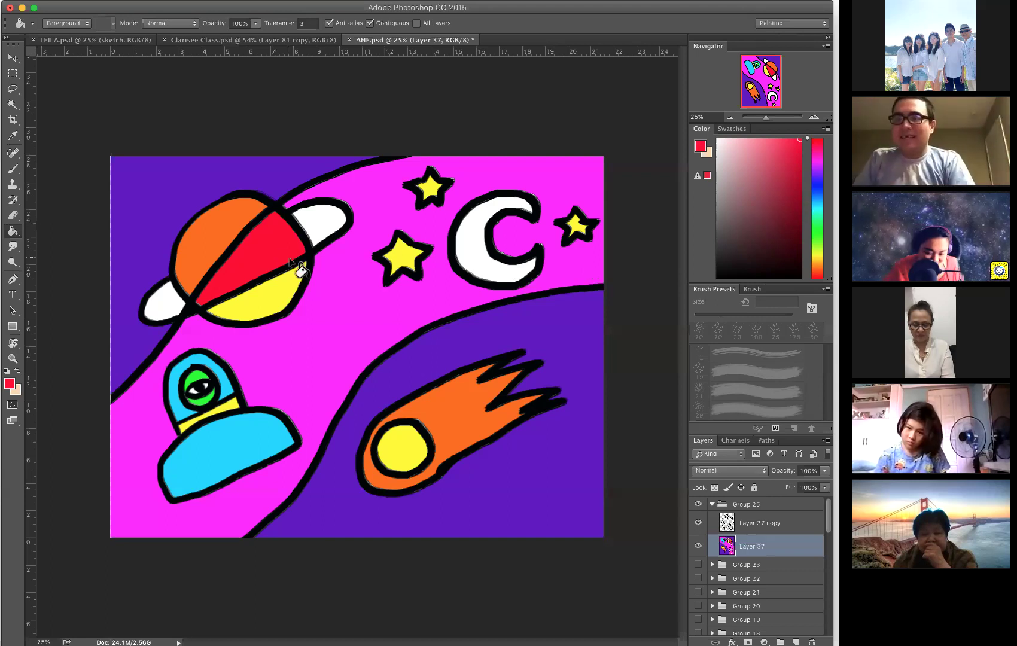
Fill the lower-left part of the planet's ring with the background's magenta and the upper-right part with its purple.
left_click(329, 314, "alt")
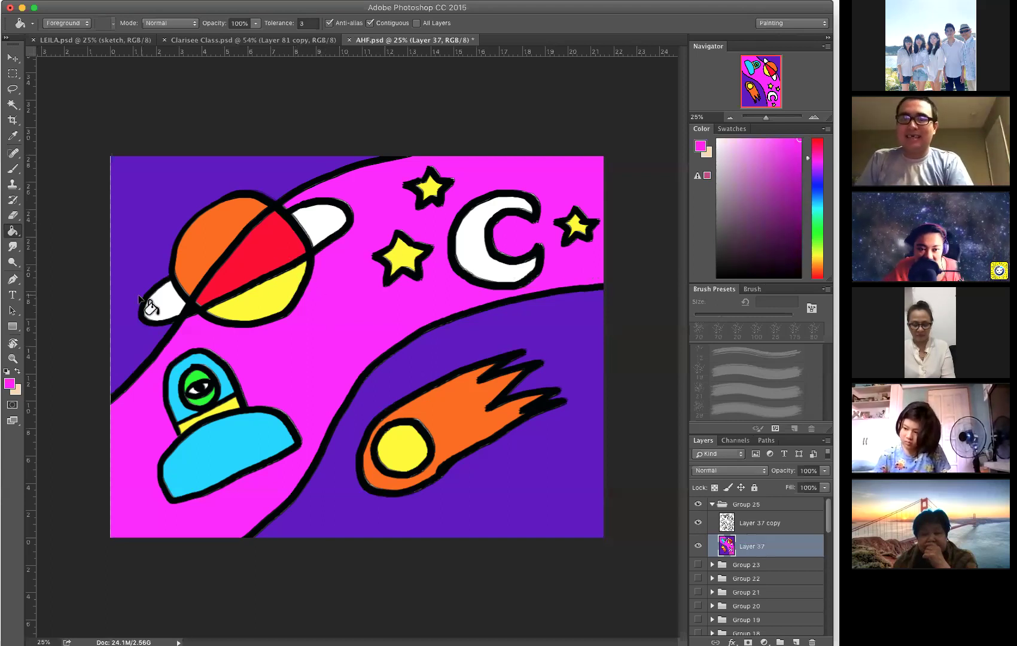
left_click(158, 302)
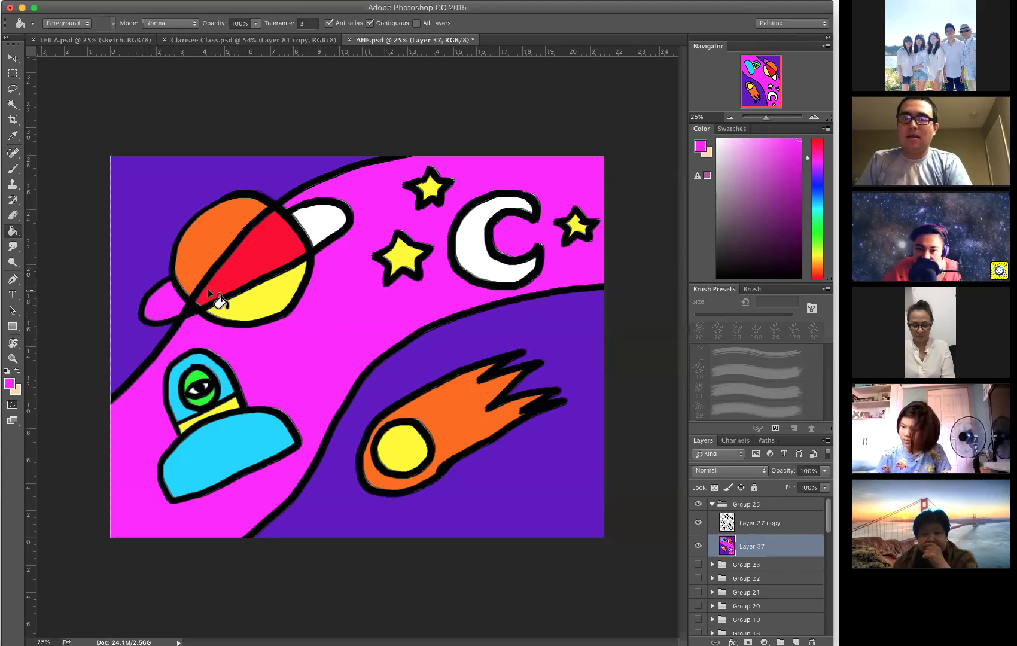
left_click(160, 196, "alt")
left_click(319, 226)
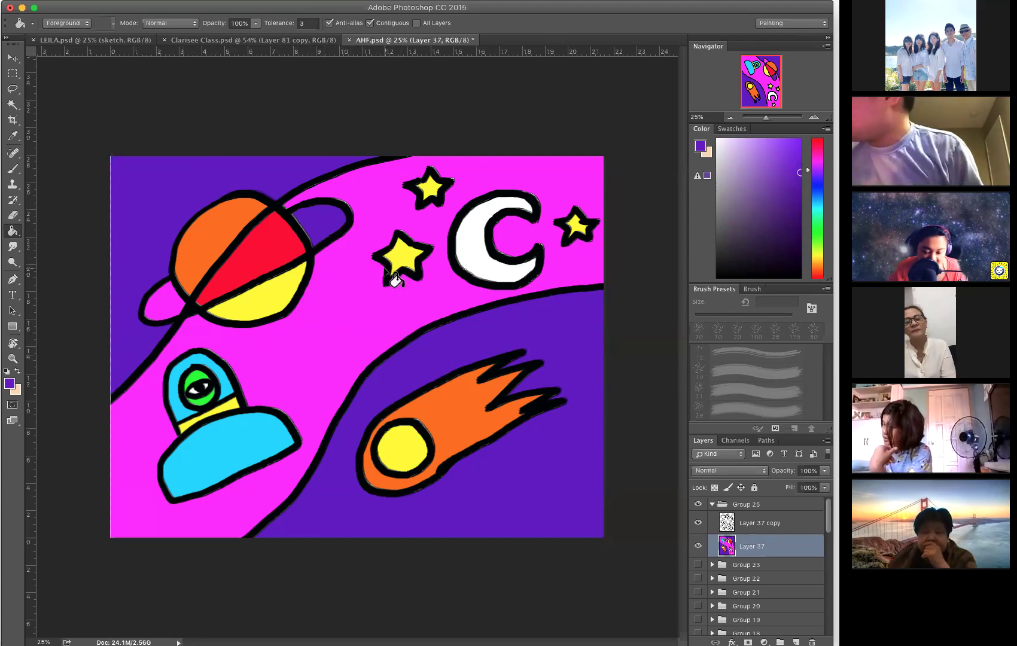
On a new layer above the colours, handwrite the artist's first name in black below the comet with 4-19 beneath it, using a 45 px brush.
key("b")
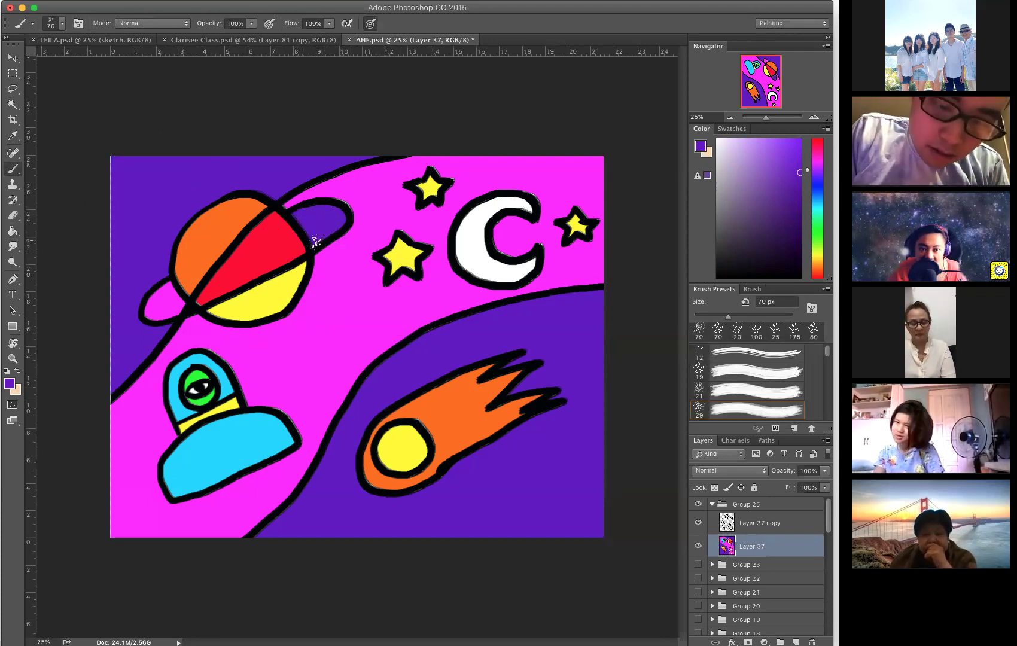
left_click(268, 339, "alt")
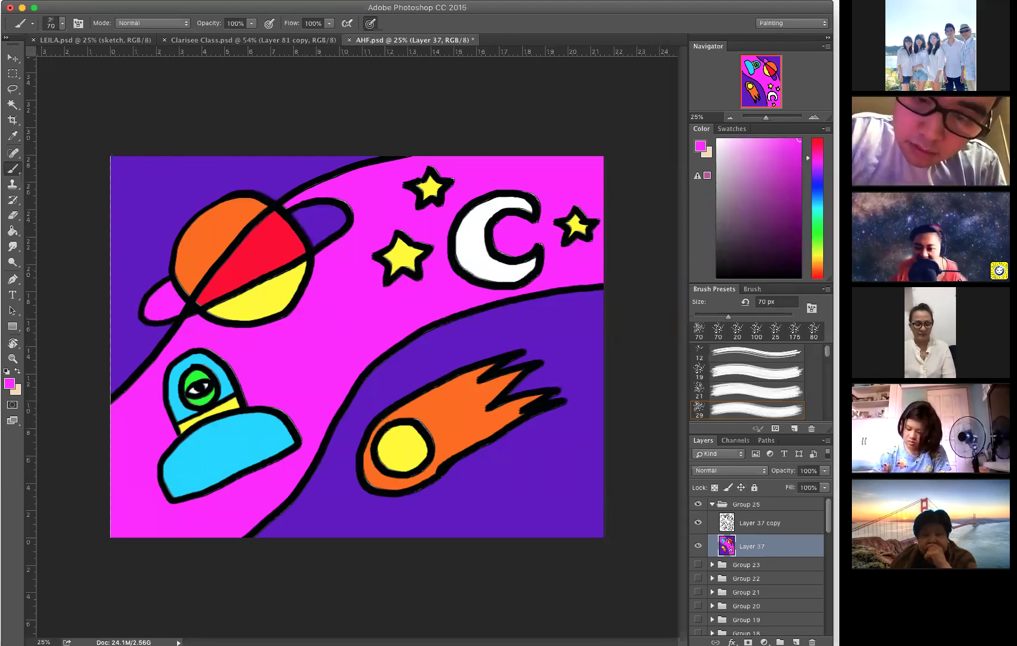
left_click(795, 642)
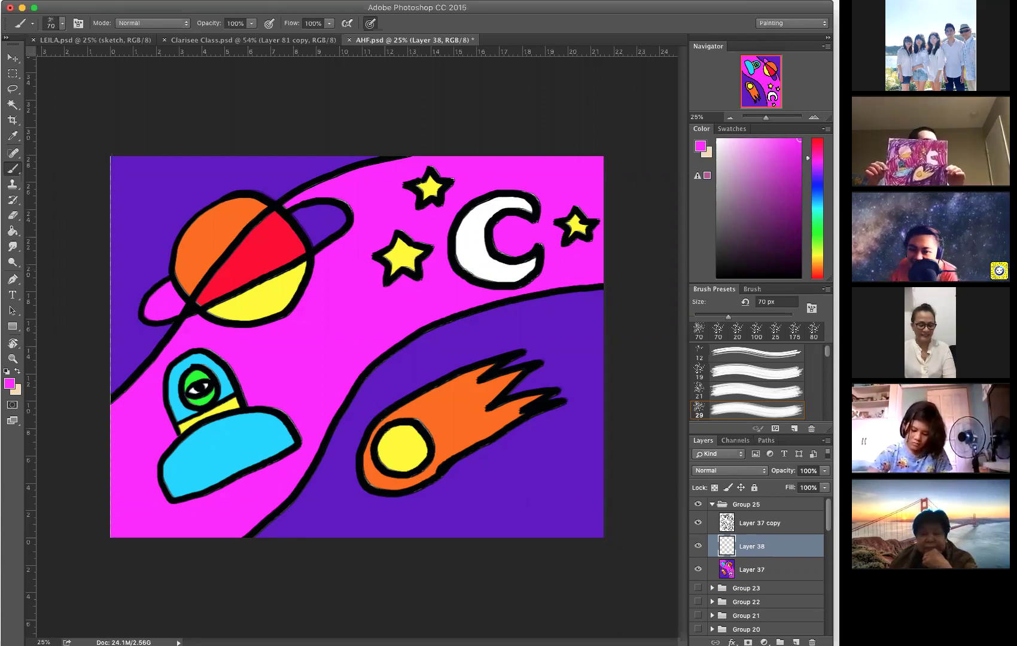
left_click(800, 277)
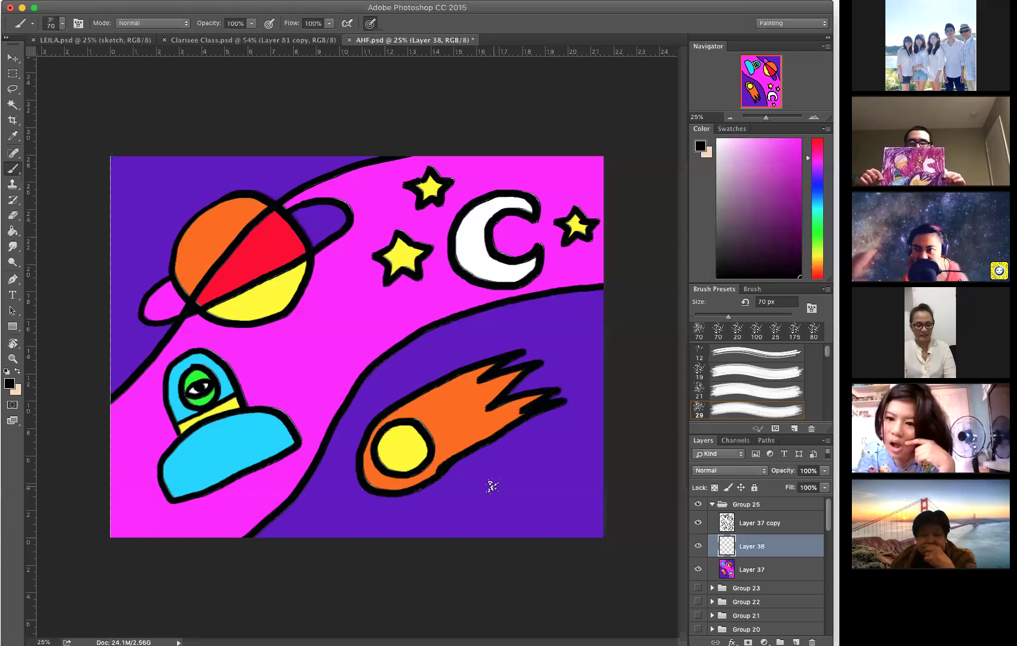
mouse_move(488, 481)
left_mouse_down()
mouse_move(540, 499)
mouse_move(573, 500)
left_mouse_up()
left_click(525, 474)
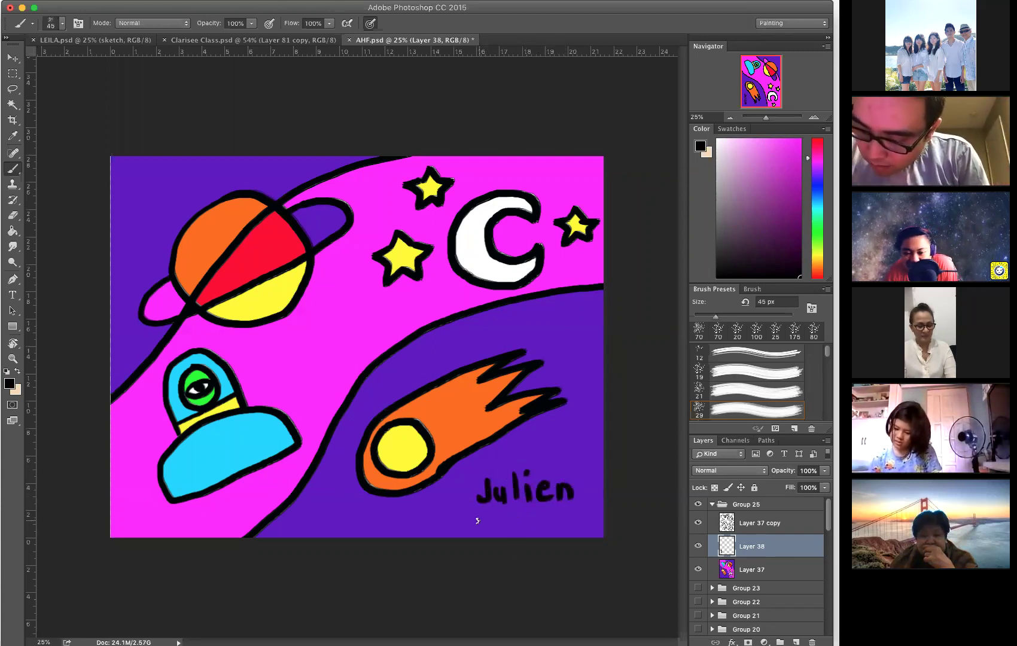
left_click_drag(490, 515, 490, 532)
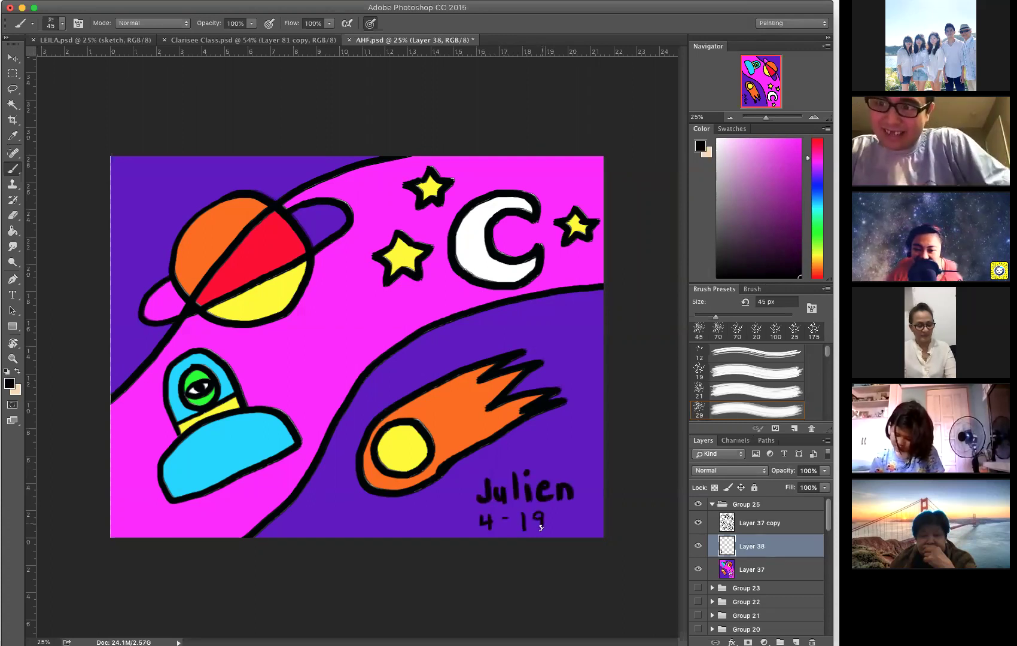
left_click_drag(552, 518, 580, 527)
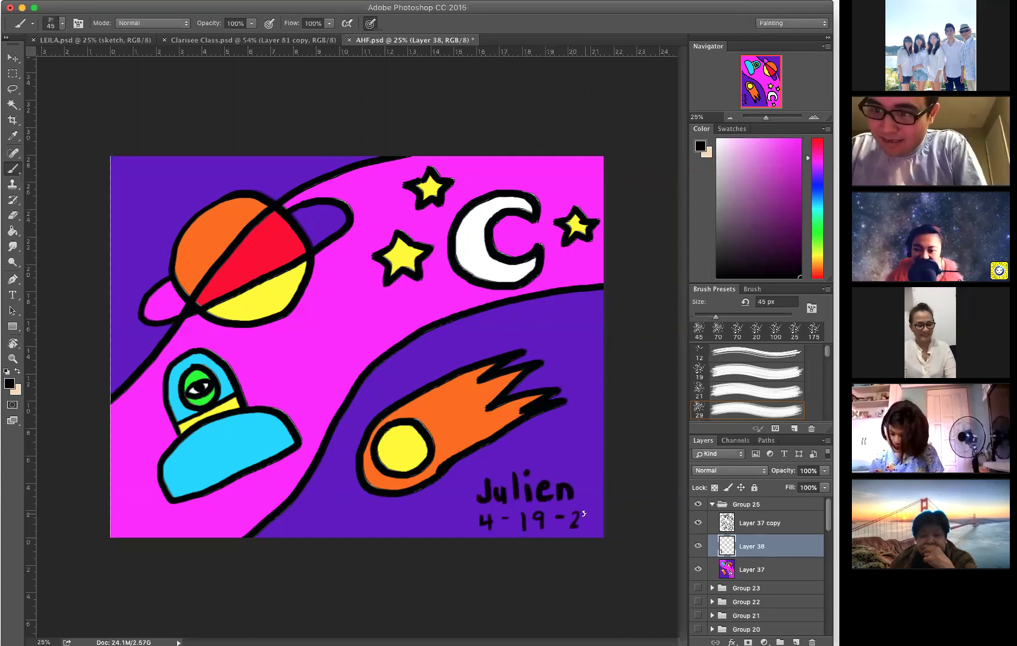
key("super+alt+z")
key("super+alt+z")
Complete the handwritten date under the signature with a smaller -2021 in black.
mouse_move(552, 518)
left_mouse_down()
mouse_move(571, 527)
mouse_move(574, 514)
mouse_move(589, 528)
left_mouse_up()
left_click_drag(594, 512, 595, 526)
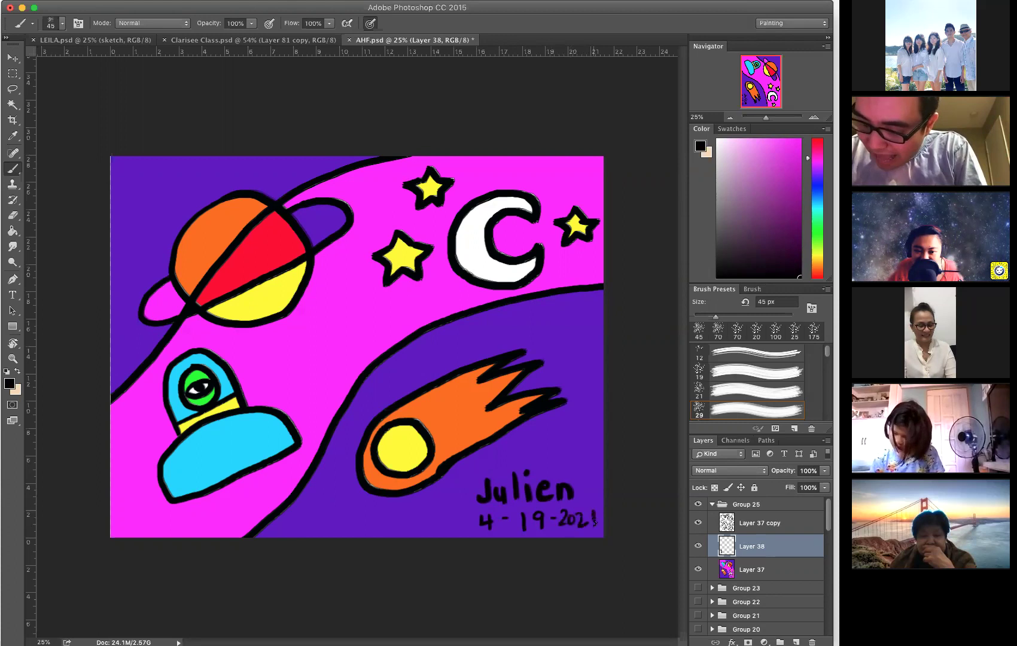